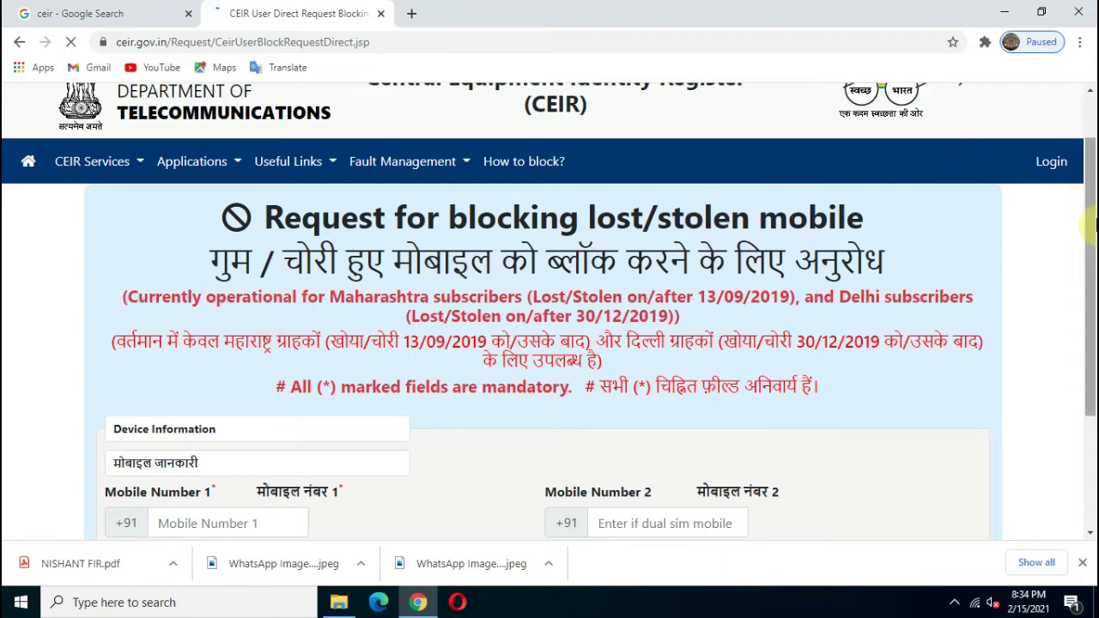
- Open the Block Stolen/Lost Mobile request form from CEIR Services
{"action": "left_click", "coordinate": [1093, 225]}
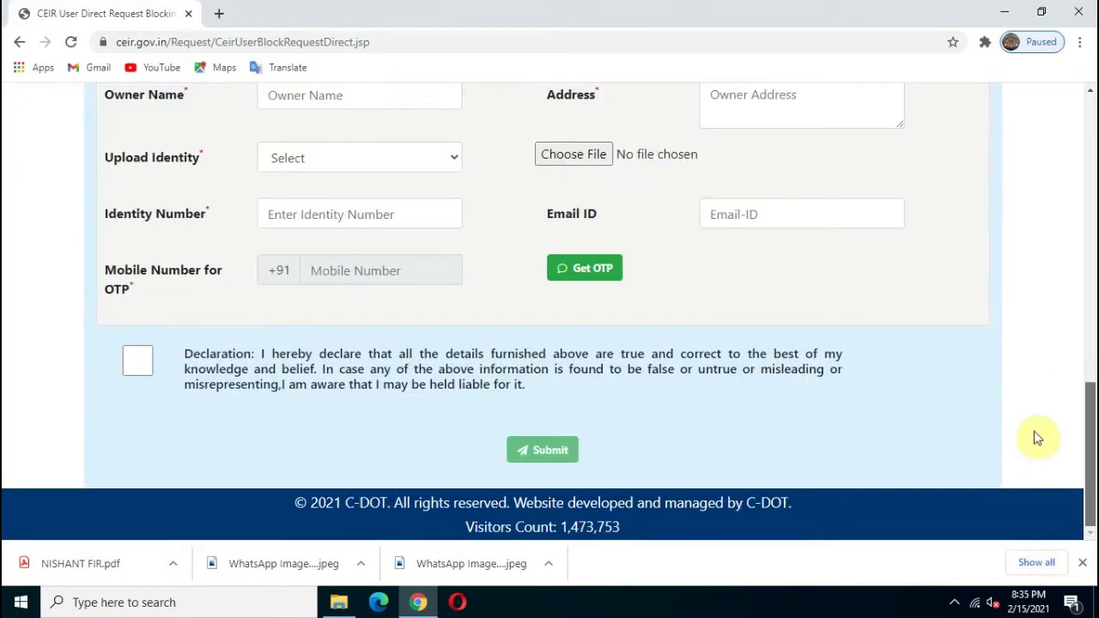
- Enter the lost phone's two mobile numbers in Mobile Number 1 and 2
{"action": "scroll", "coordinate": [1036, 437], "scroll_direction": "up", "scroll_amount": 10}
{"action": "scroll", "coordinate": [1035, 146], "scroll_direction": "down", "scroll_amount": 3}
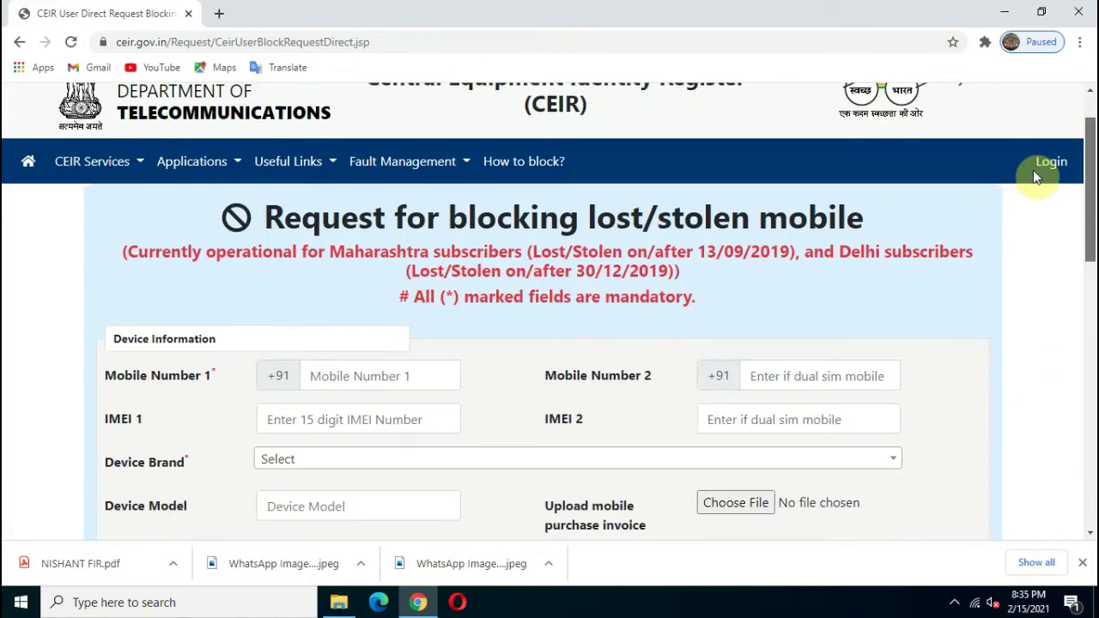
{"action": "left_click", "coordinate": [379, 250]}
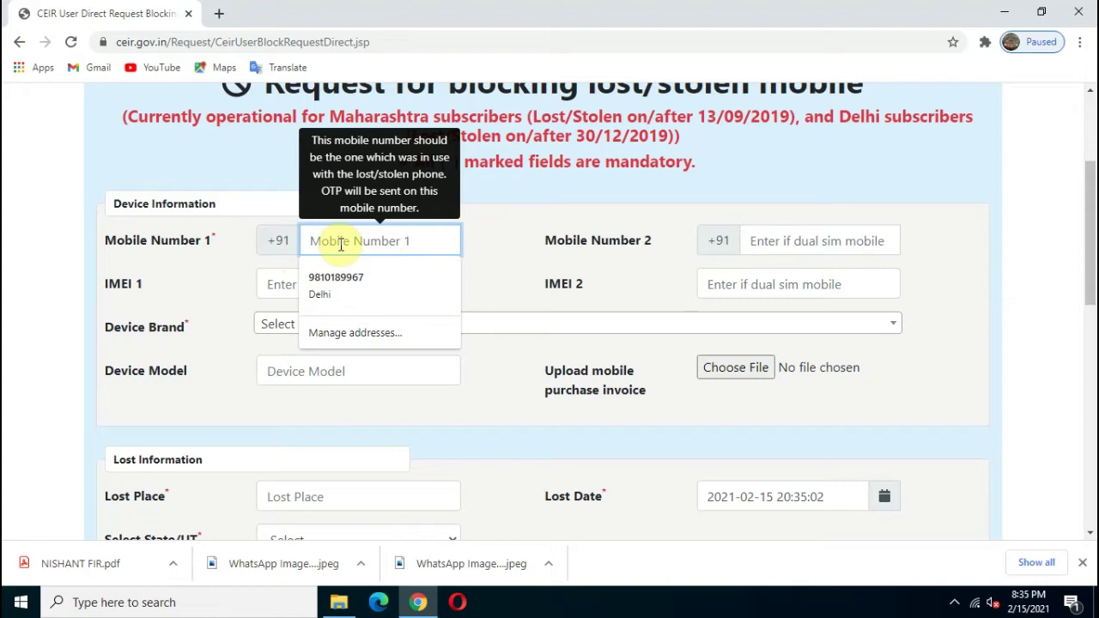
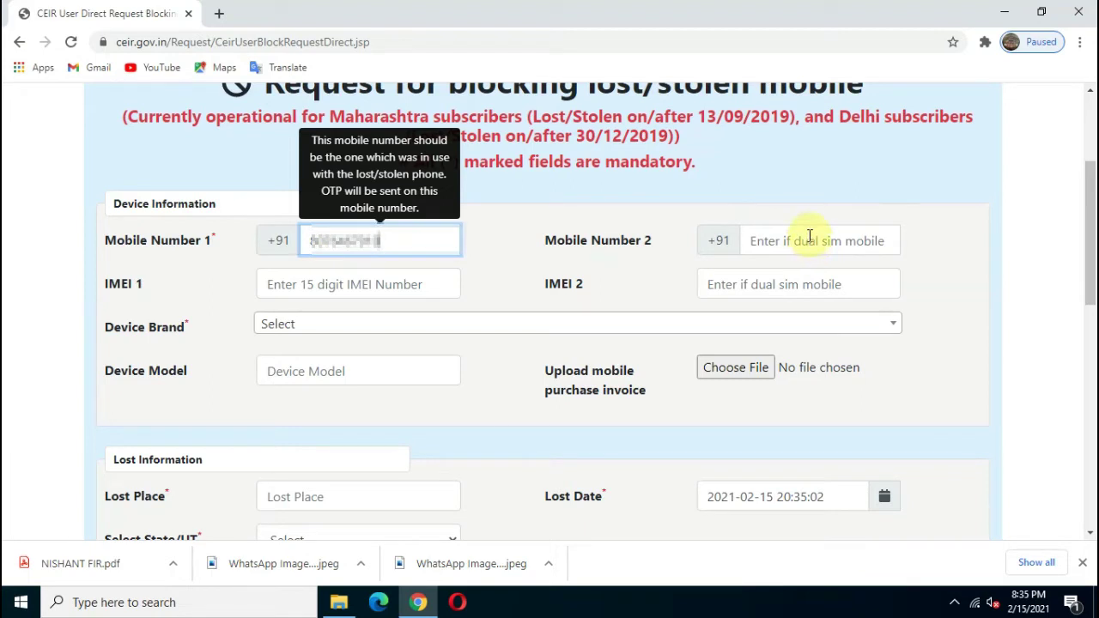
{"action": "left_click", "coordinate": [810, 240]}
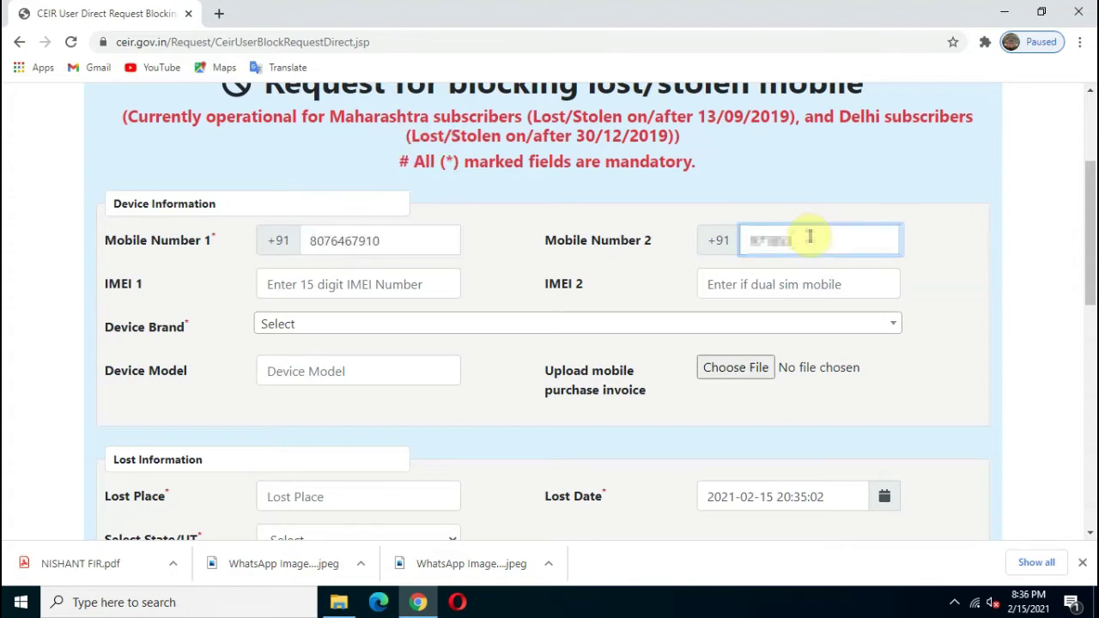
- Paste the 15-digit IMEI number into IMEI 1
{"action": "left_click", "coordinate": [330, 284]}
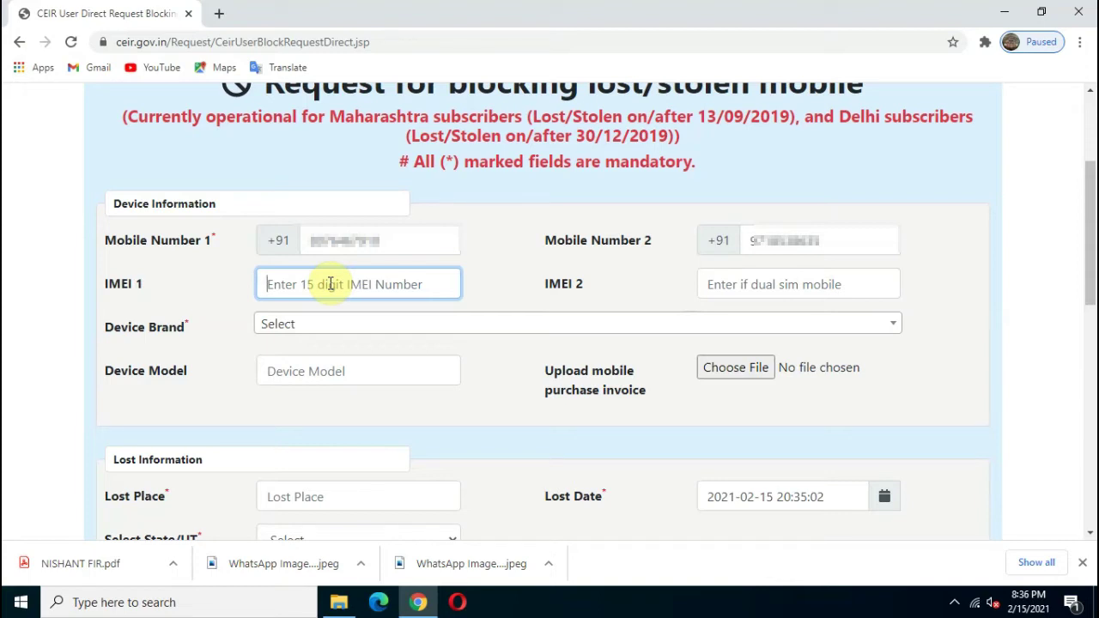
{"action": "key", "text": "ctrl+v"}
{"action": "left_click", "coordinate": [782, 288]}
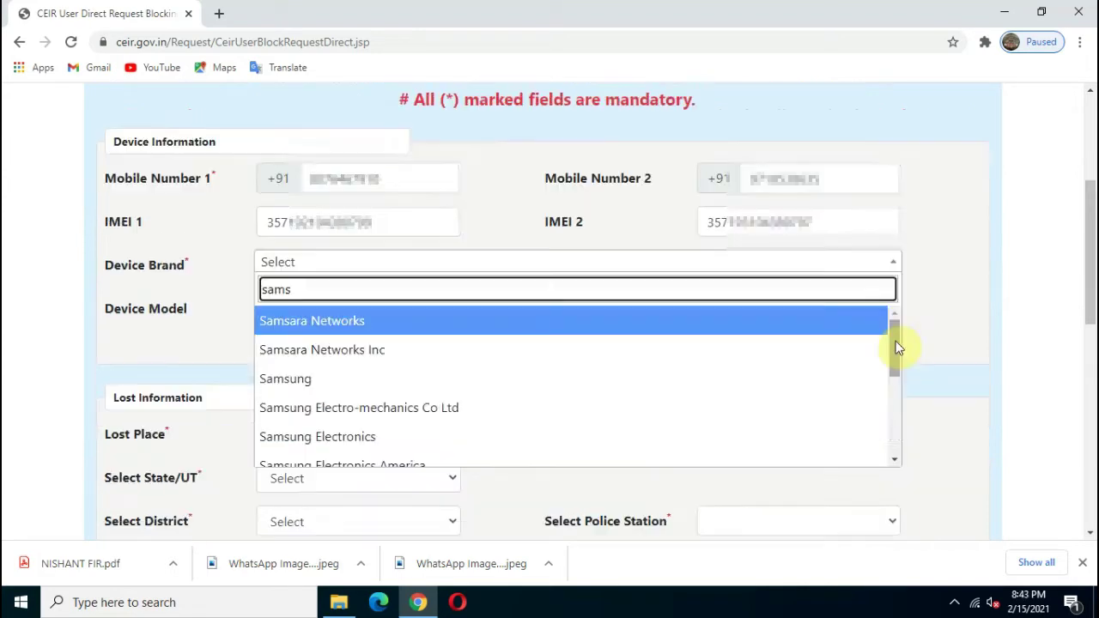
- Complete IMEI 2 and select Samsung as the device brand
{"action": "type", "text": "ung"}
{"action": "scroll", "coordinate": [724, 413], "scroll_direction": "down", "scroll_amount": 3}
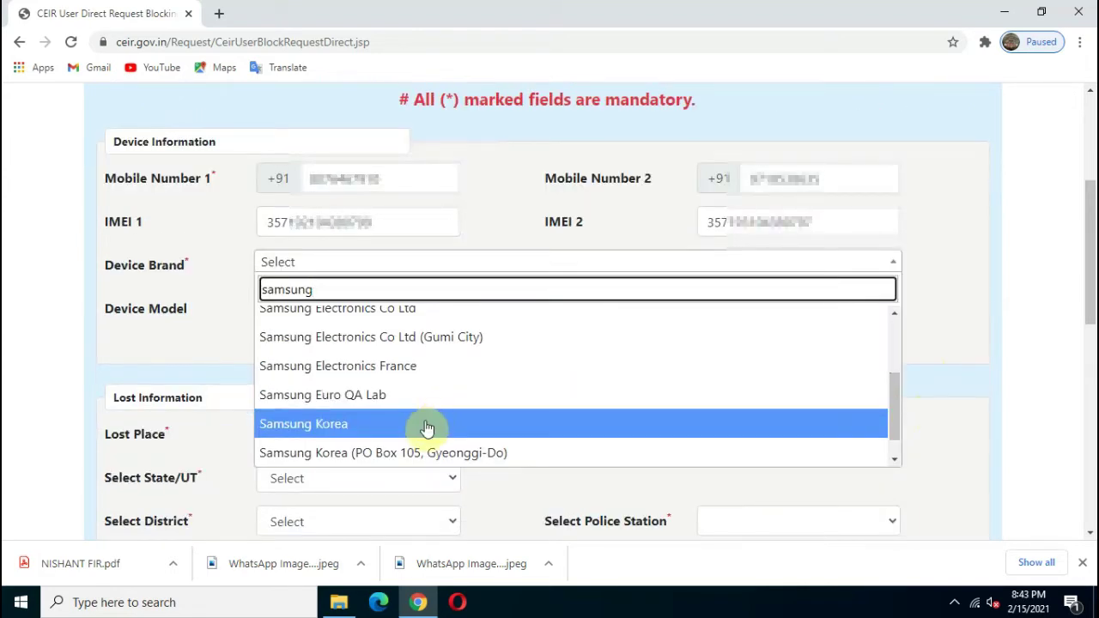
{"action": "left_click_drag", "start_coordinate": [892, 399], "coordinate": [887, 339]}
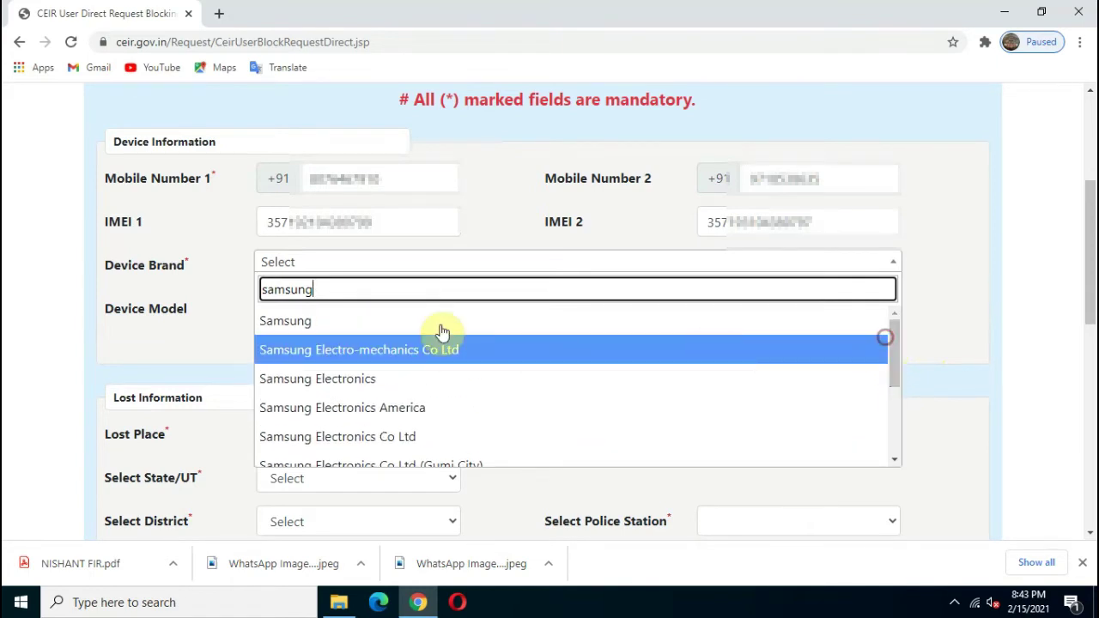
{"action": "left_click", "coordinate": [401, 325]}
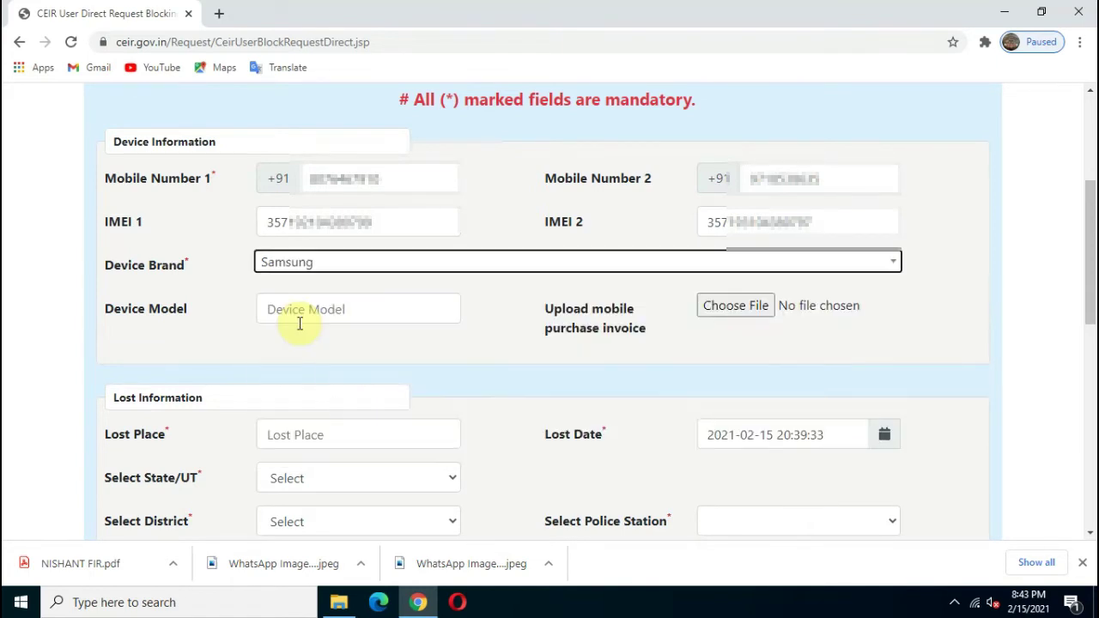
- Enter the device model 'SAMSUNG GALAXY A-50 WHITE 6GB+'
{"action": "left_click", "coordinate": [311, 312]}
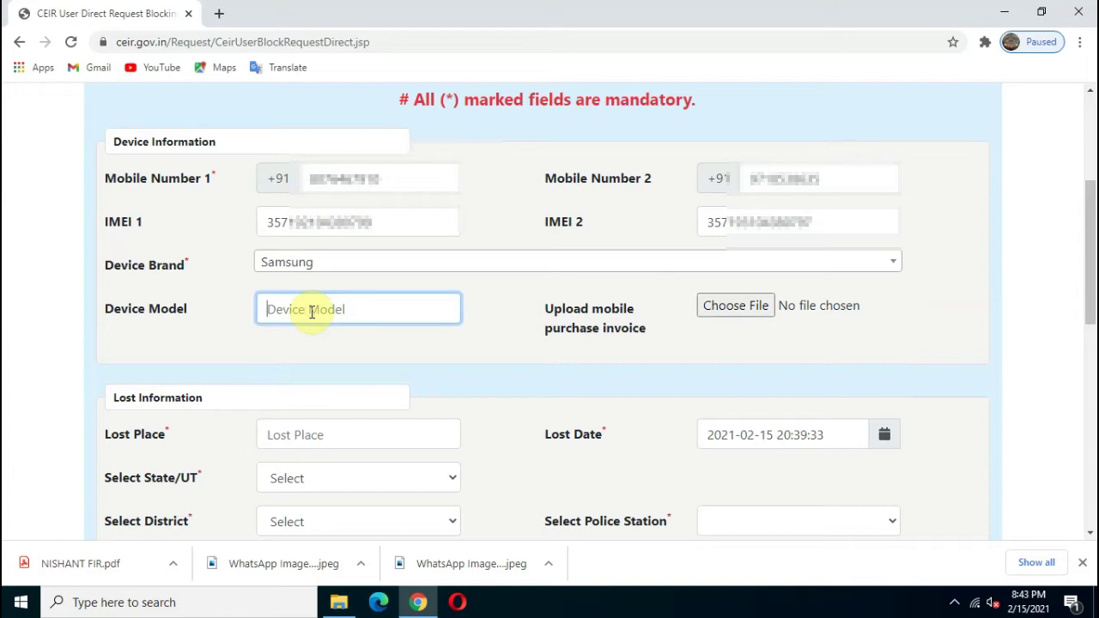
{"action": "type", "text": "s"}
{"action": "key", "text": "BackSpace"}
{"action": "type", "text": "SAMSUNG GALAXY A-50 WHITE 6GB+"}
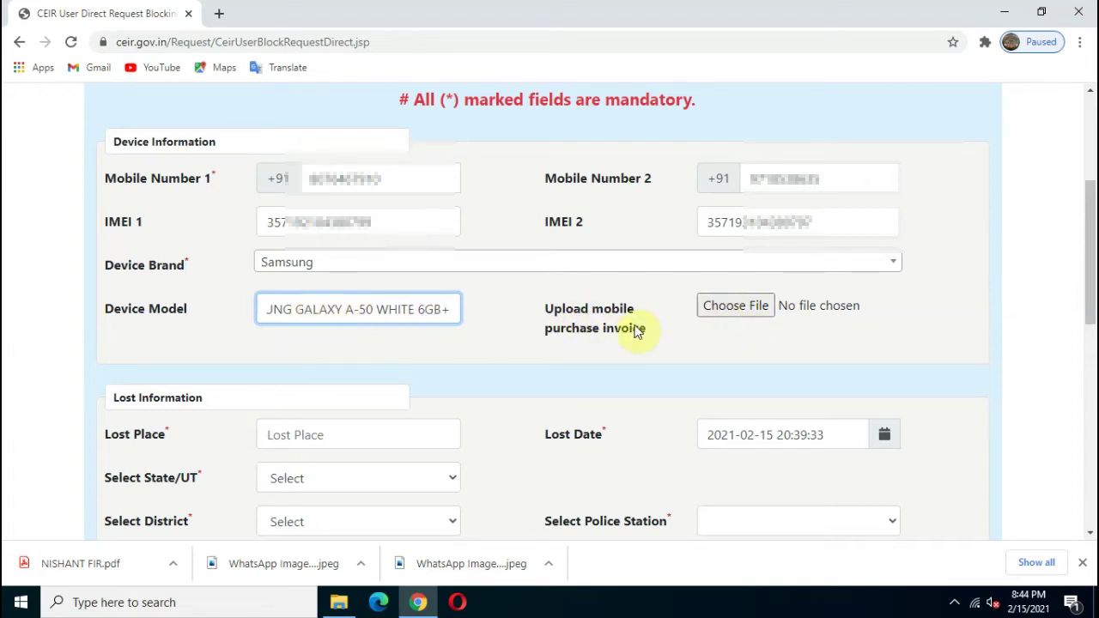
- Attach b1.jpeg from the block folder as the purchase invoice
{"action": "left_click", "coordinate": [729, 312]}
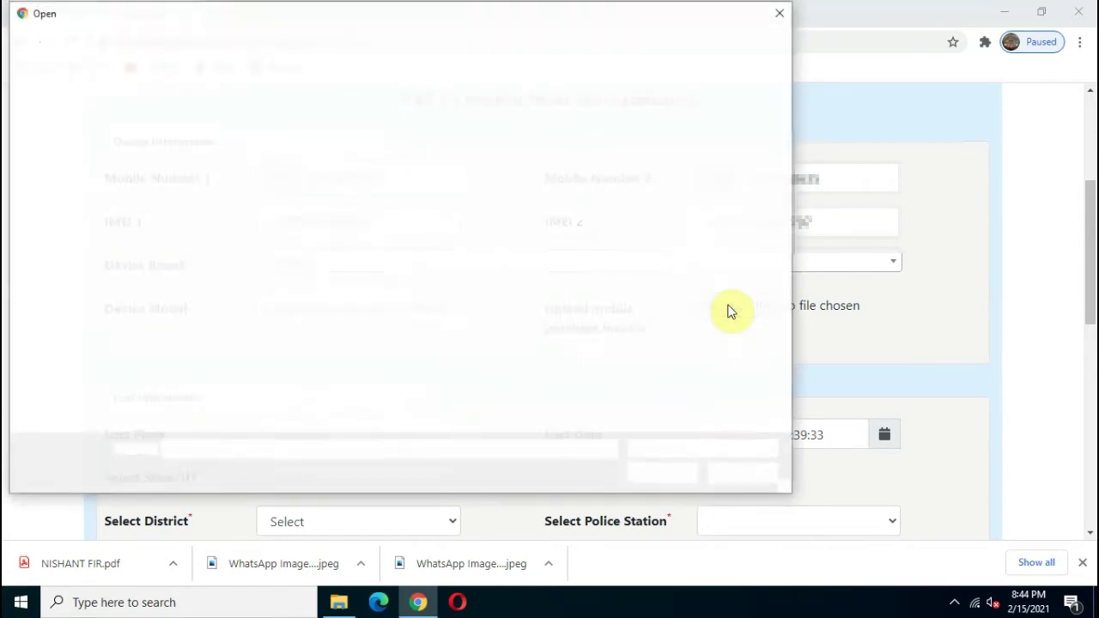
{"action": "left_click", "coordinate": [286, 161]}
{"action": "double_click", "coordinate": [286, 162]}
{"action": "left_click", "coordinate": [194, 138]}
{"action": "double_click", "coordinate": [194, 137]}
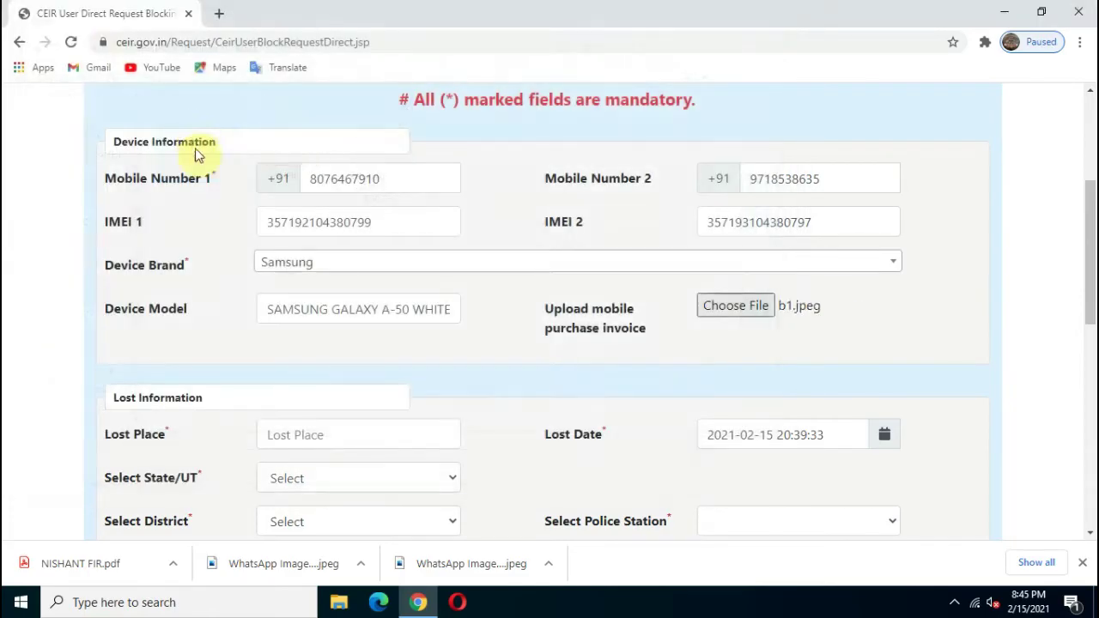
{"action": "scroll", "coordinate": [387, 244], "scroll_direction": "down", "scroll_amount": 3}
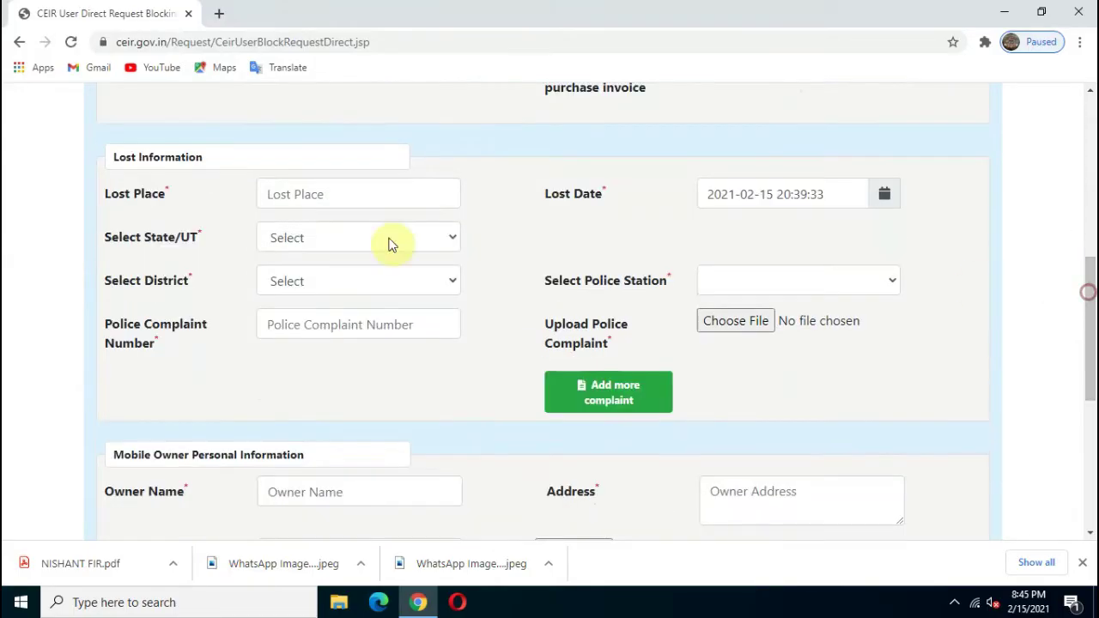
{"action": "left_click", "coordinate": [358, 195]}
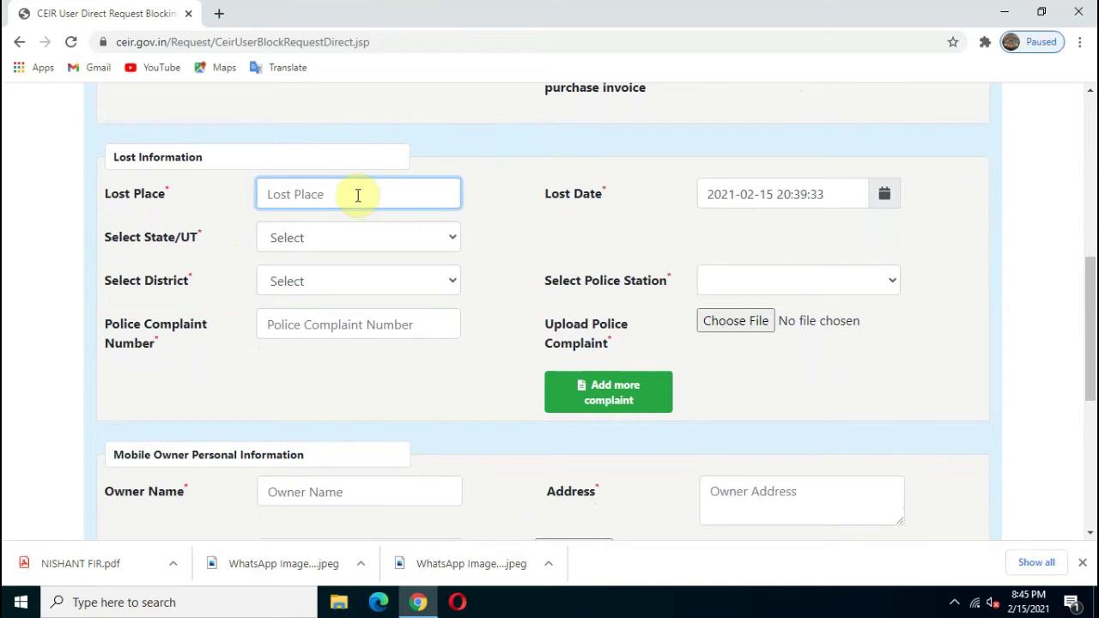
{"action": "key", "text": "ctrl+v"}
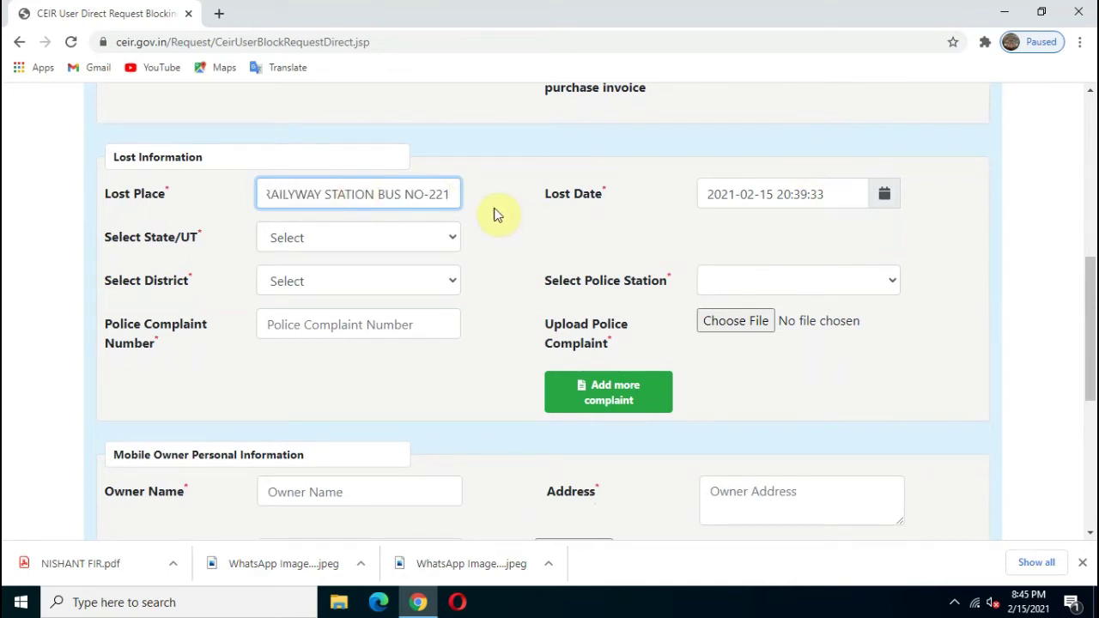
{"action": "left_click", "coordinate": [887, 199]}
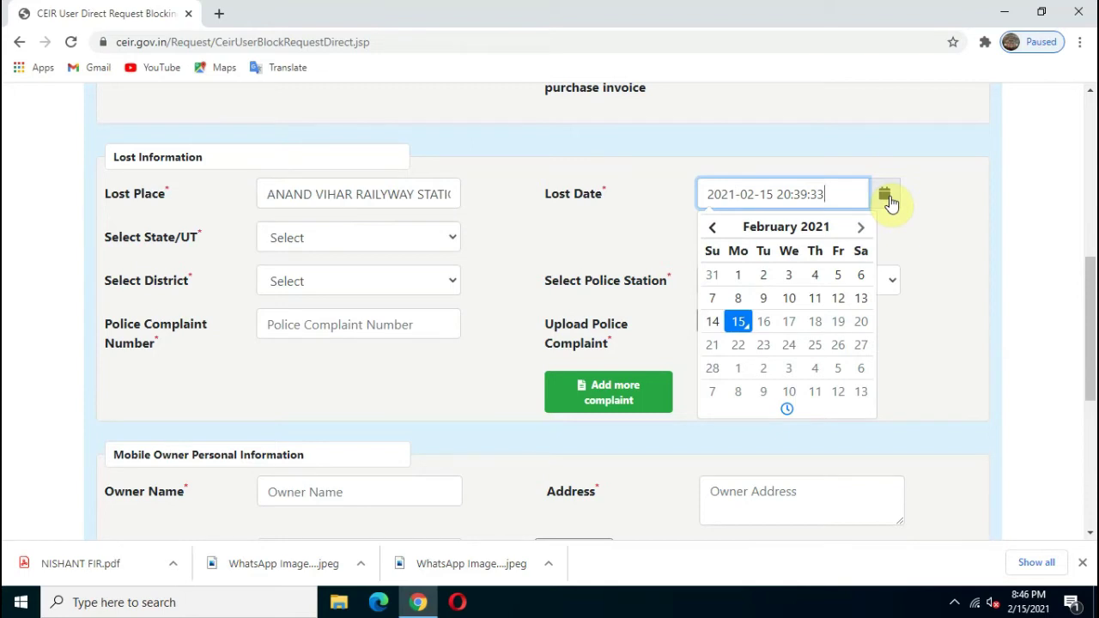
{"action": "key", "text": "Up"}
{"action": "key", "text": "Up"}
{"action": "key", "text": "Up"}
{"action": "key", "text": "Up"}
{"action": "key", "text": "Up"}
{"action": "key", "text": "Up"}
{"action": "key", "text": "Up"}
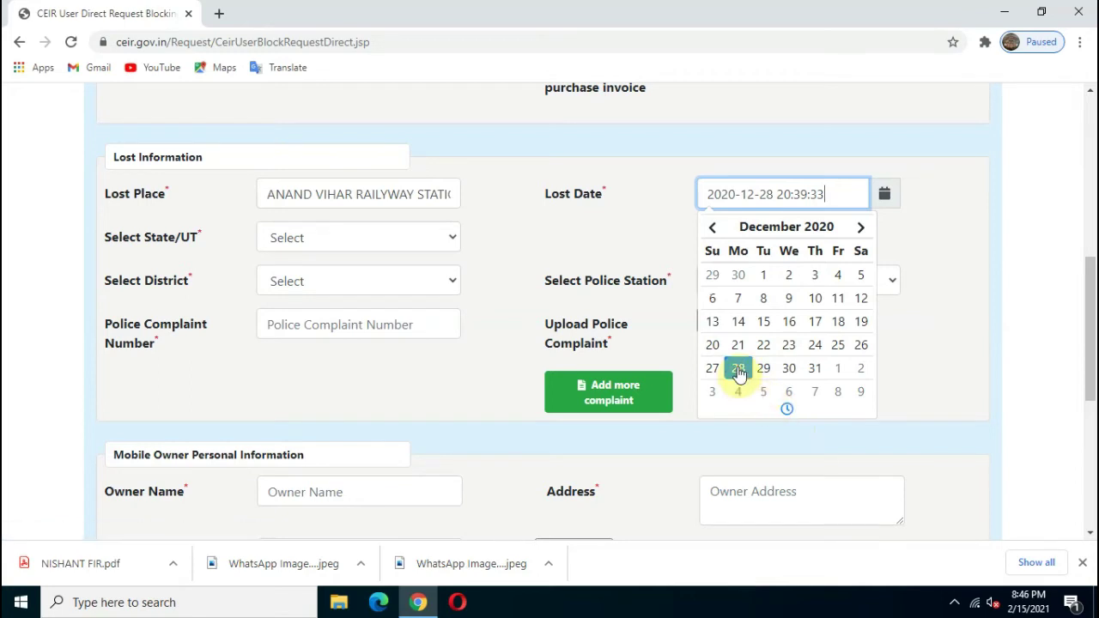
{"action": "left_click", "coordinate": [490, 375]}
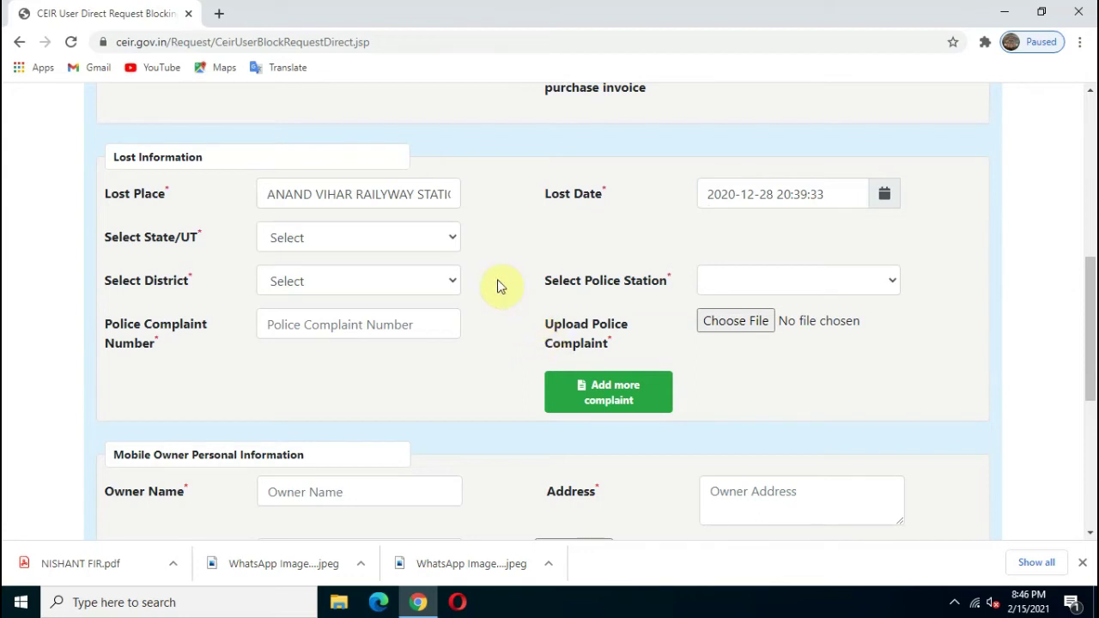
- Select state NCT Delhi, district North East Delhi and police station DILSHAD GARDEN
{"action": "left_click", "coordinate": [306, 237]}
{"action": "key", "text": "n"}
{"action": "key", "text": "Return"}
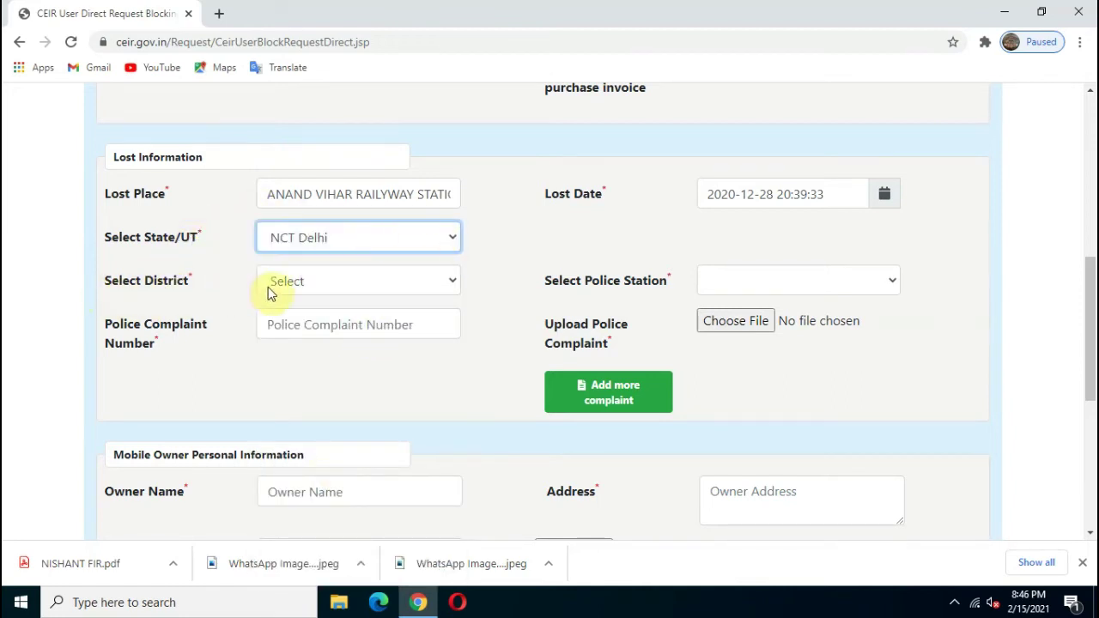
{"action": "left_click", "coordinate": [346, 282]}
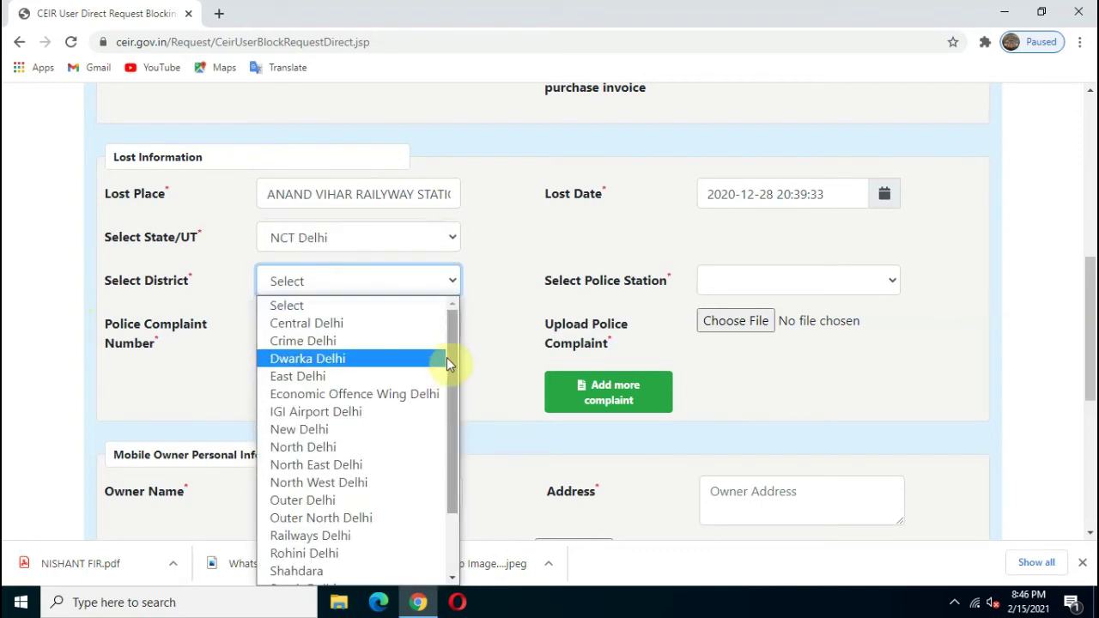
{"action": "left_click_drag", "start_coordinate": [450, 391], "coordinate": [450, 447]}
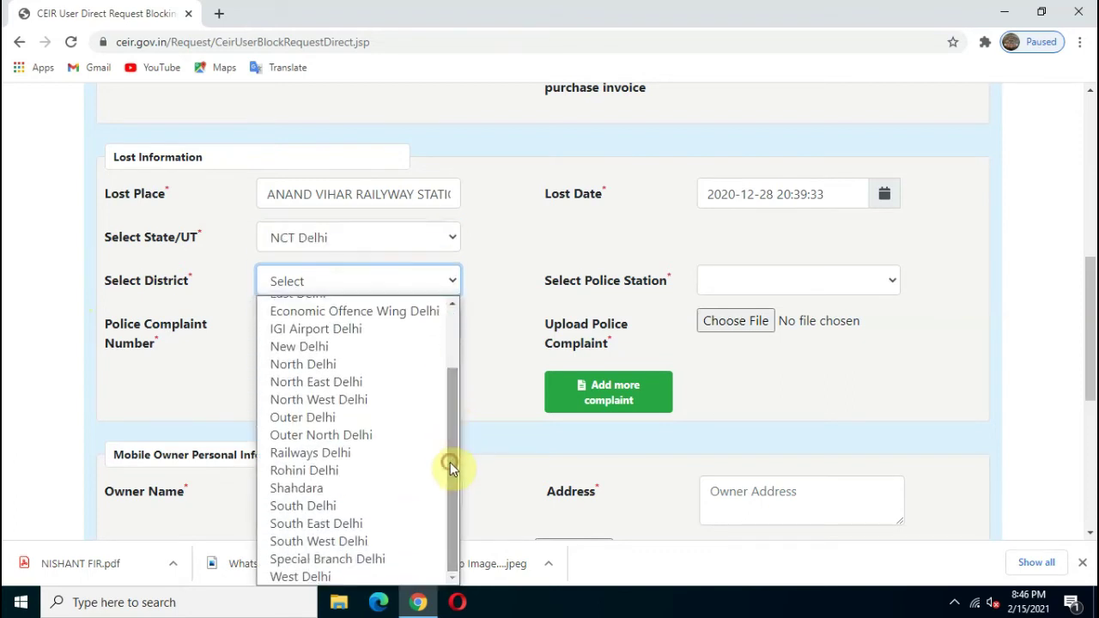
{"action": "left_click", "coordinate": [348, 383]}
{"action": "left_click", "coordinate": [769, 282]}
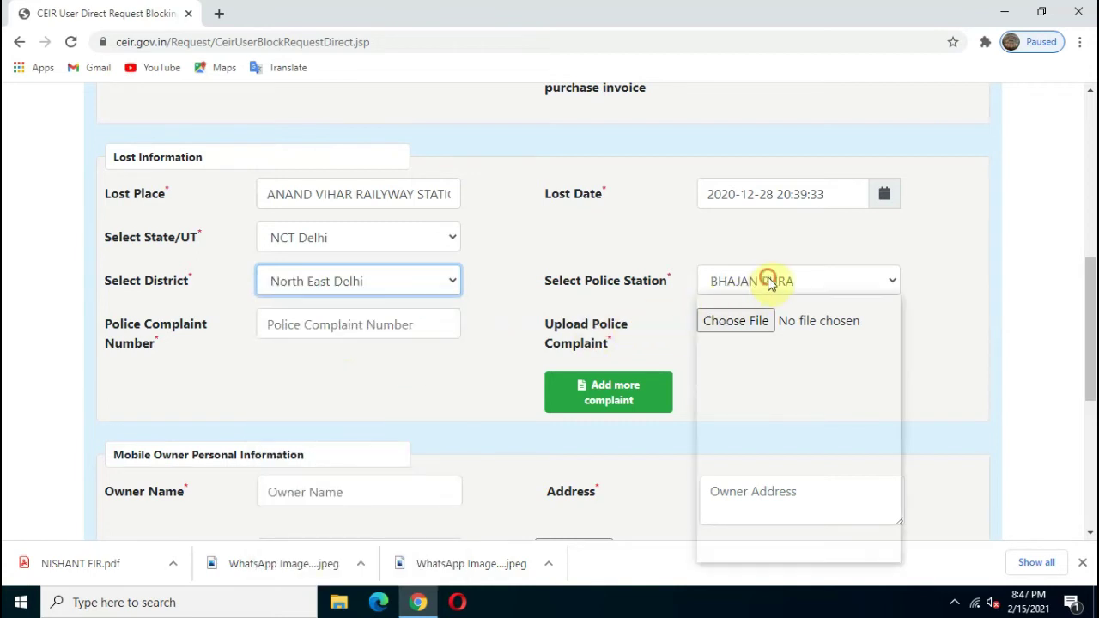
{"action": "left_click", "coordinate": [747, 341]}
- Enter the police complaint number and attach FIR.pdf as the complaint copy
{"action": "left_click", "coordinate": [382, 329]}
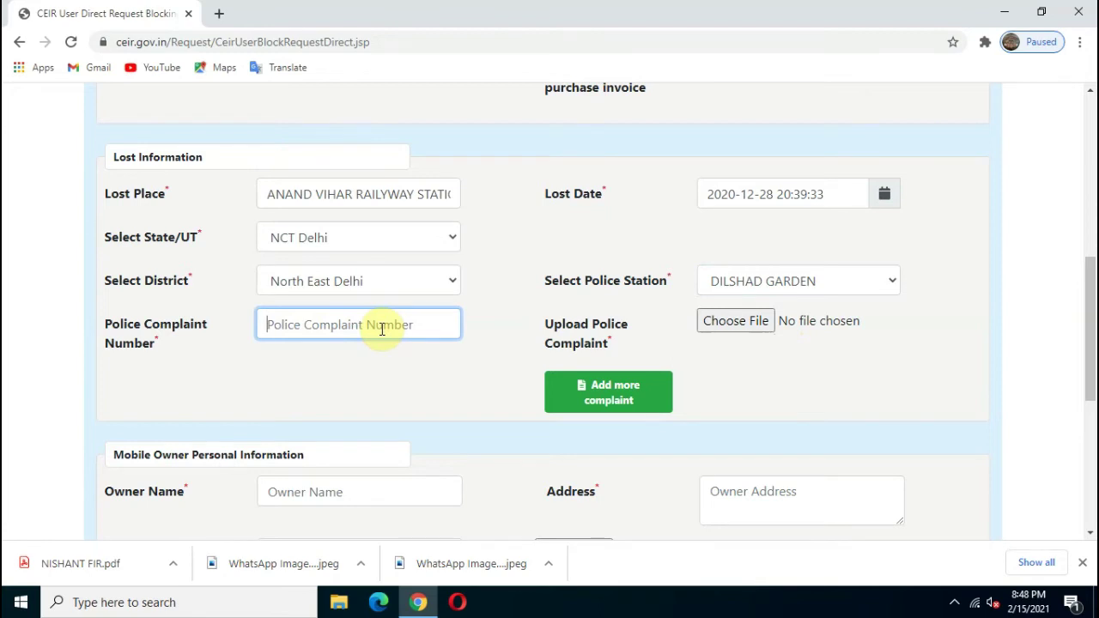
{"action": "key", "text": "ctrl+v"}
{"action": "type", "text": "000"}
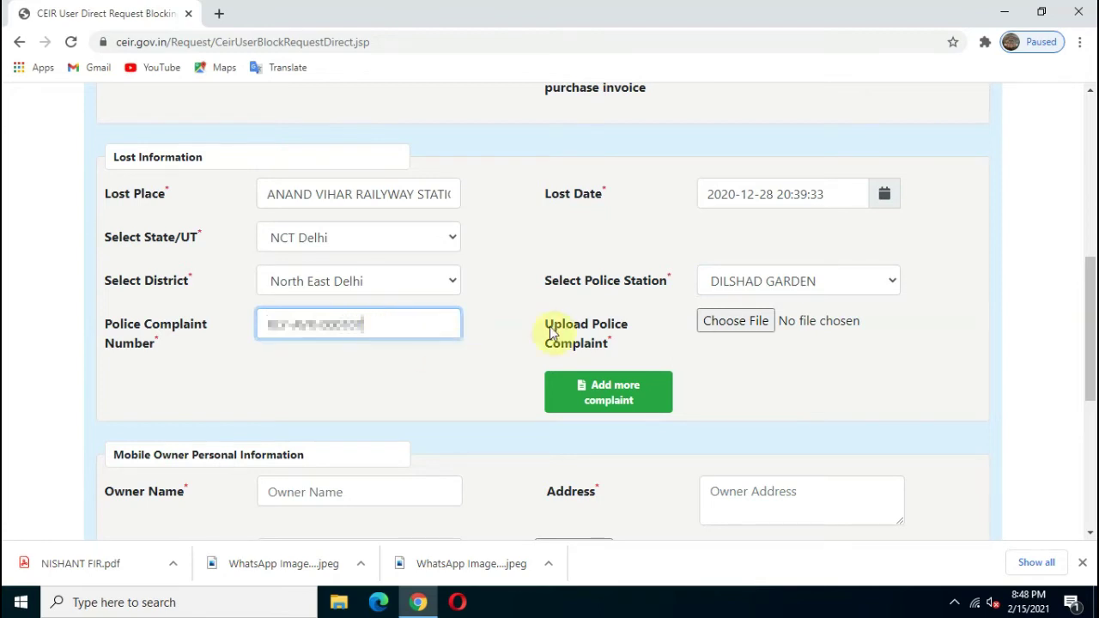
{"action": "left_click", "coordinate": [735, 321]}
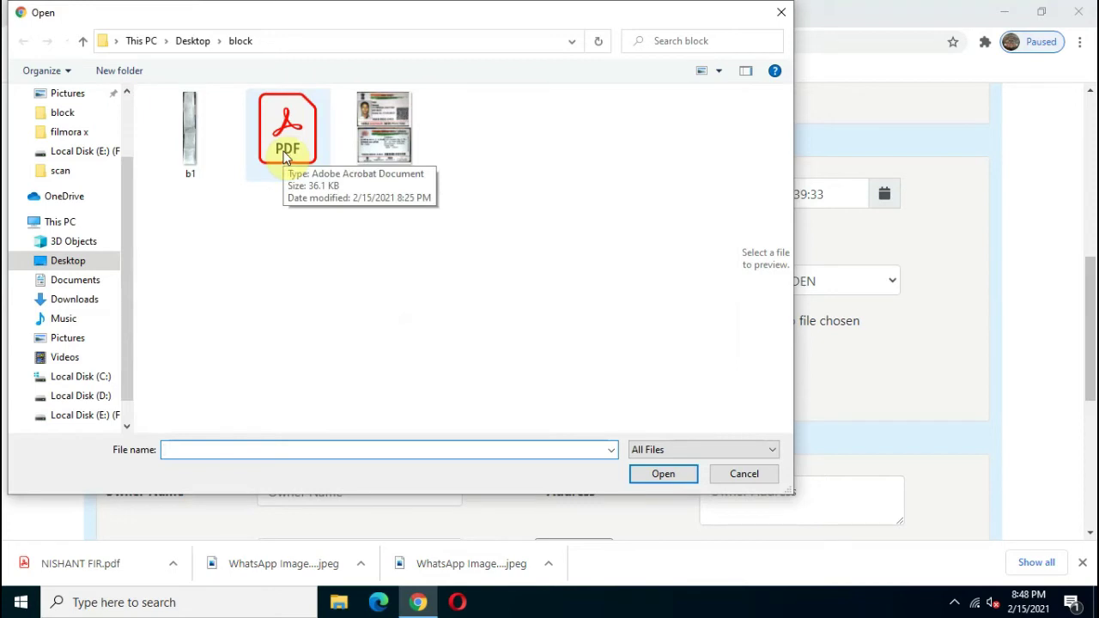
{"action": "double_click", "coordinate": [287, 158]}
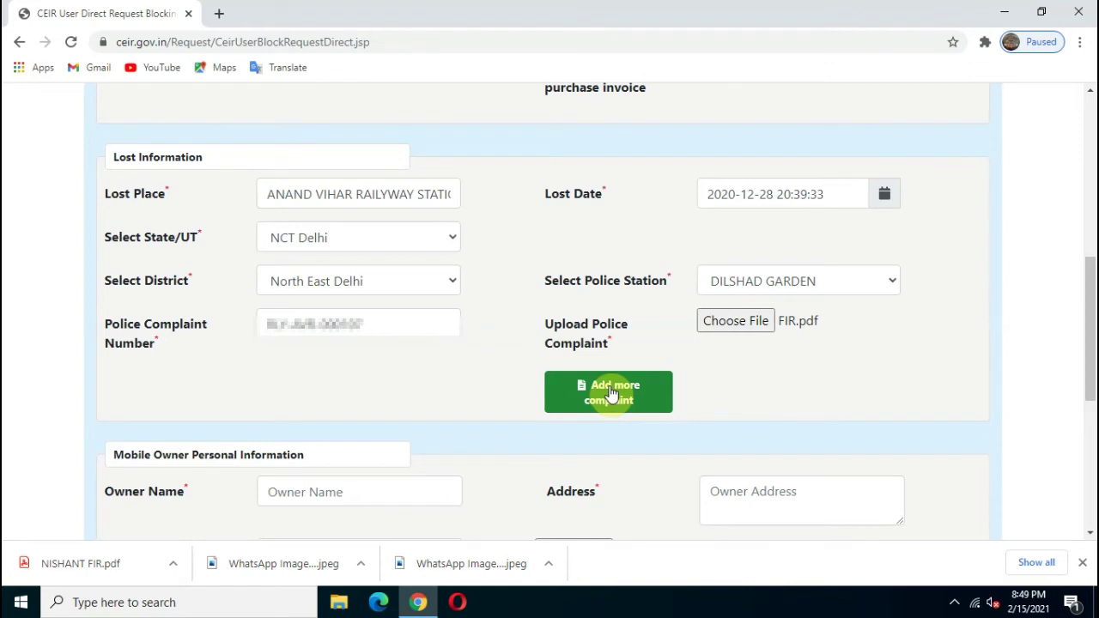
- Fill in the owner's name and saved address, and choose Aadhaar ID as identity type
{"action": "scroll", "coordinate": [611, 394], "scroll_direction": "down", "scroll_amount": 4}
{"action": "left_click", "coordinate": [339, 174]}
{"action": "type", "text": "N"}
{"action": "key", "text": "BackSpace"}
{"action": "type", "text": "NISHAN"}
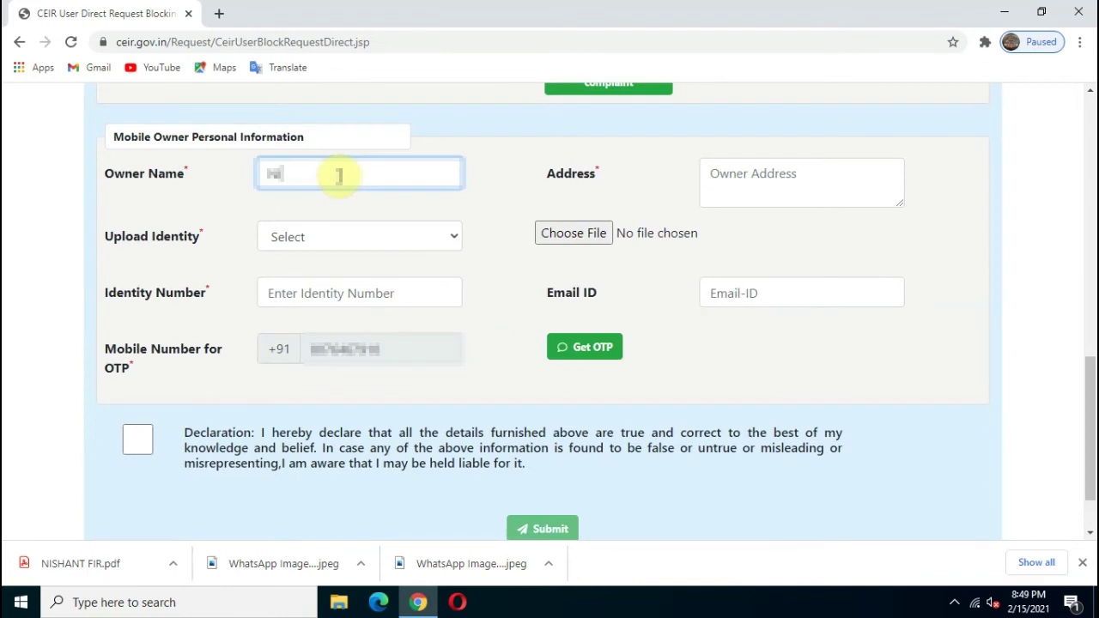
{"action": "type", "text": "T"}
{"action": "left_click", "coordinate": [737, 166]}
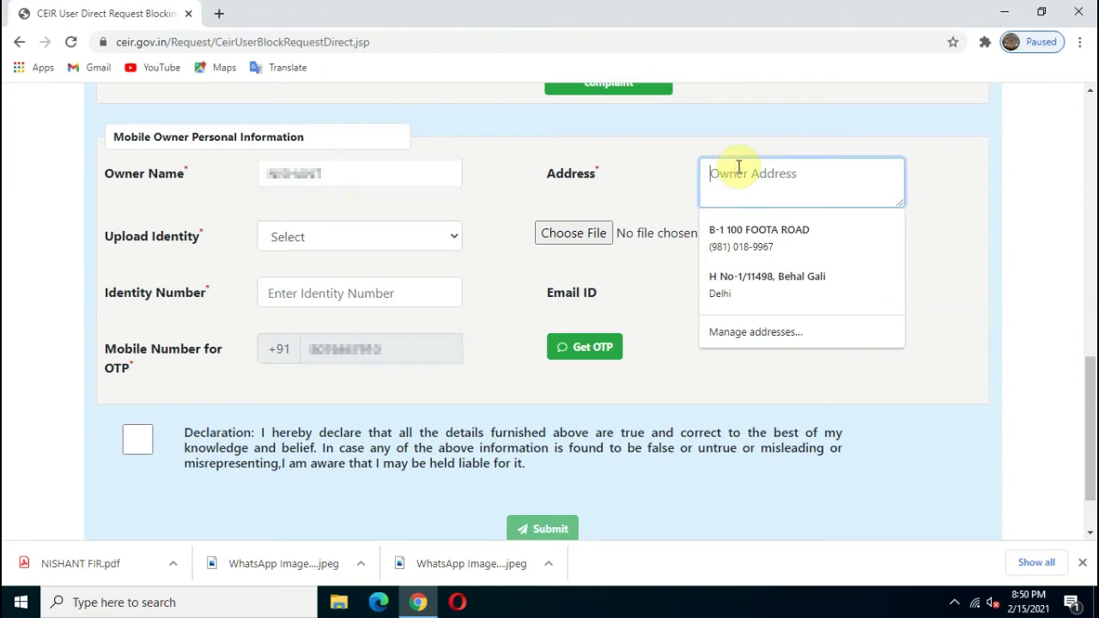
{"action": "key", "text": "ctrl+v"}
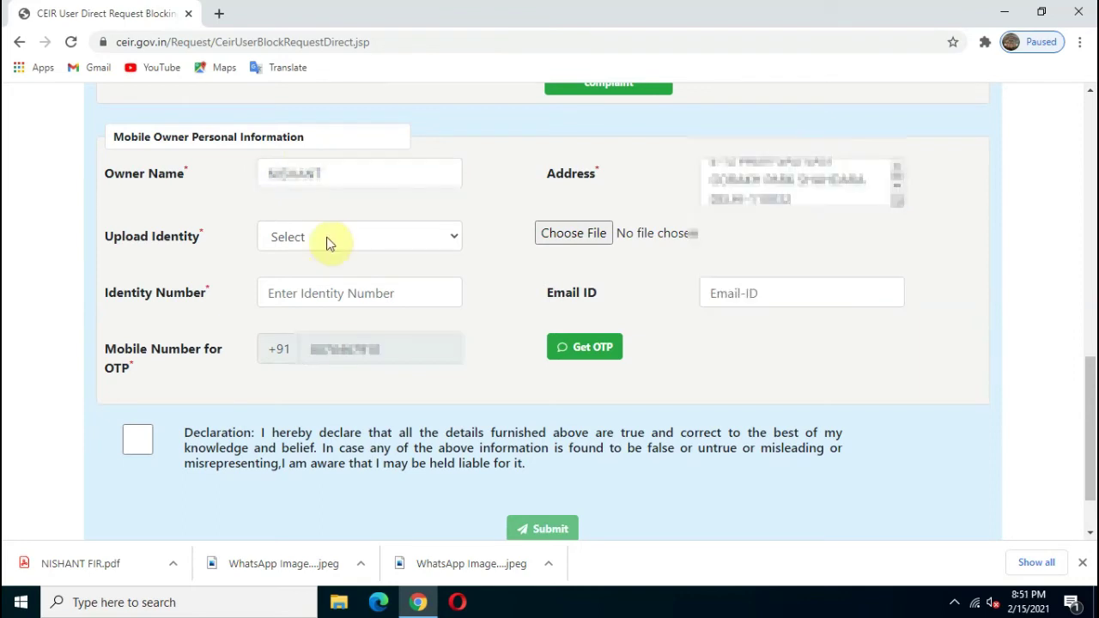
{"action": "left_click", "coordinate": [328, 243]}
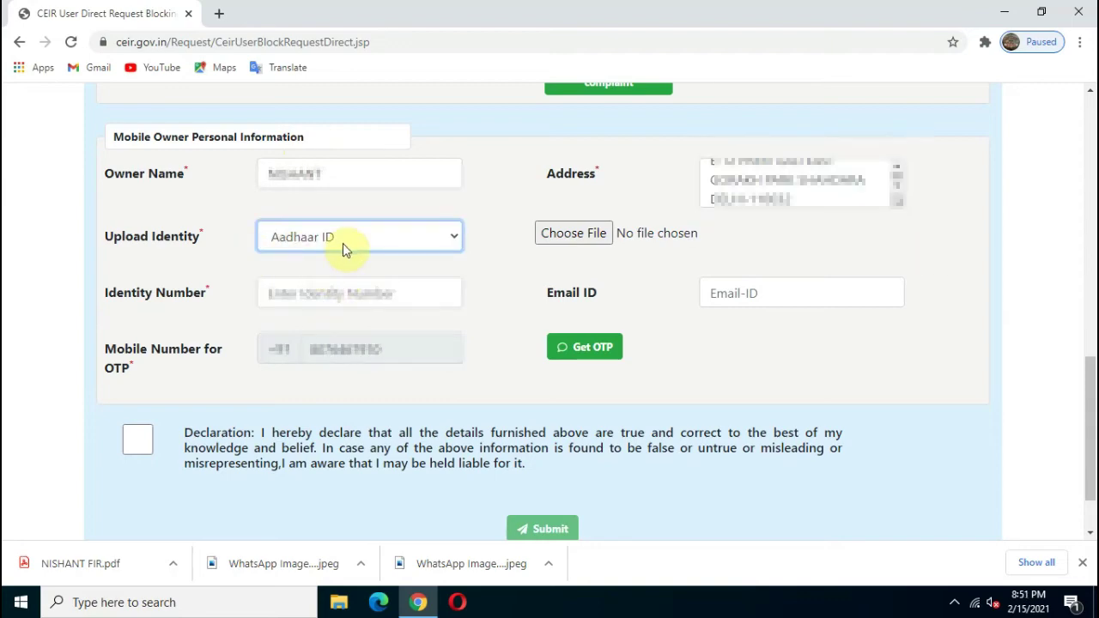
- Attach the WhatsApp image as identity proof, enter the owner's email address, and request an OTP
{"action": "left_click", "coordinate": [557, 234]}
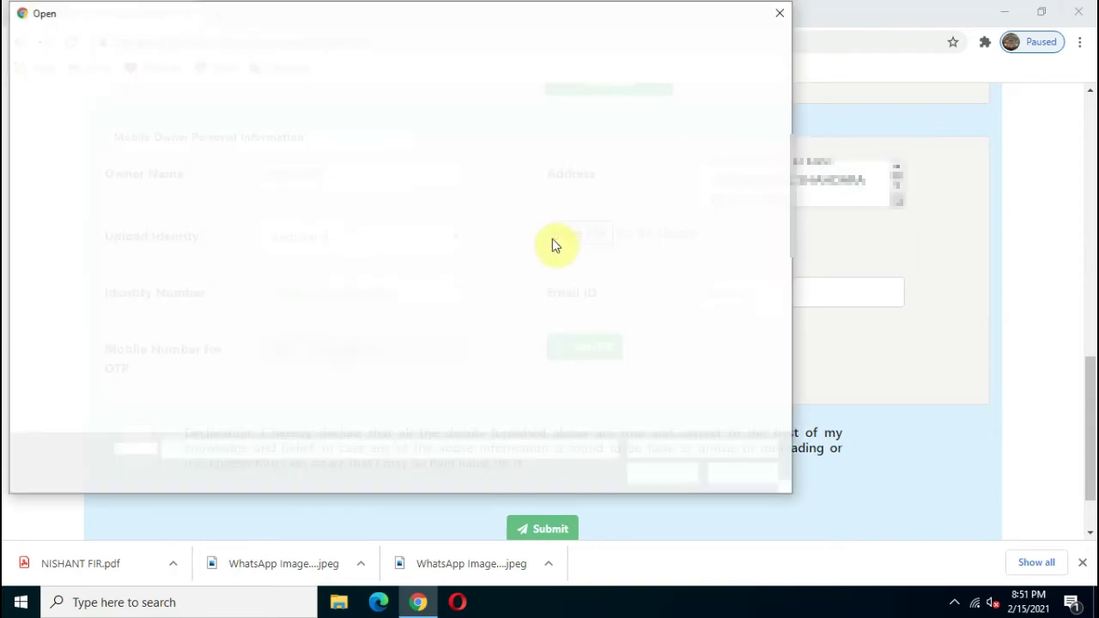
{"action": "double_click", "coordinate": [395, 169]}
{"action": "left_click", "coordinate": [774, 296]}
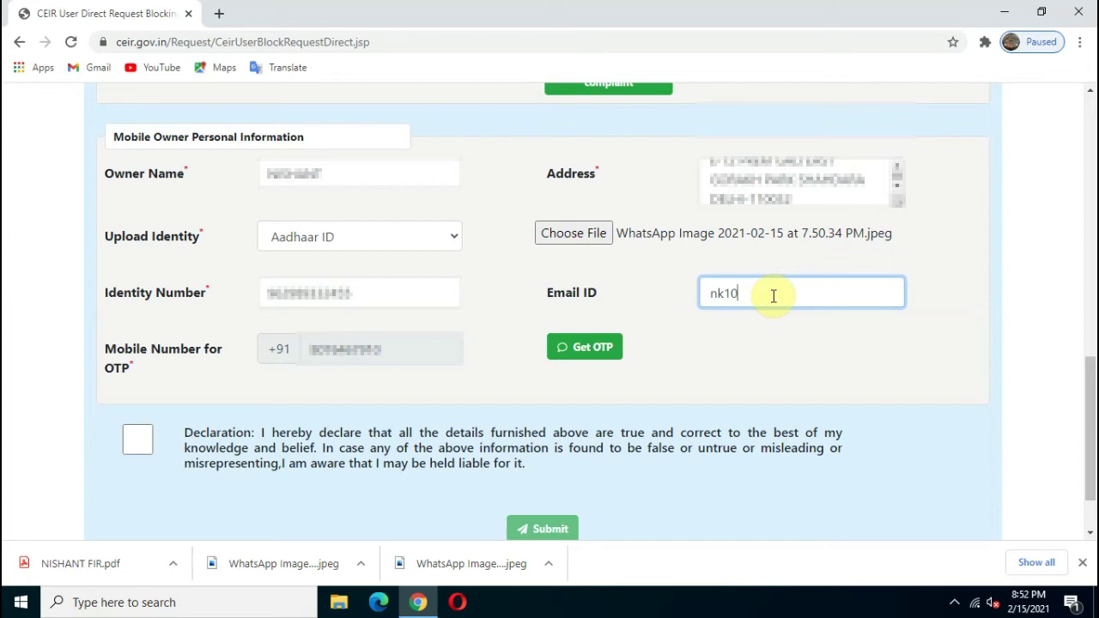
{"action": "scroll", "coordinate": [356, 262], "scroll_direction": "down", "scroll_amount": 1}
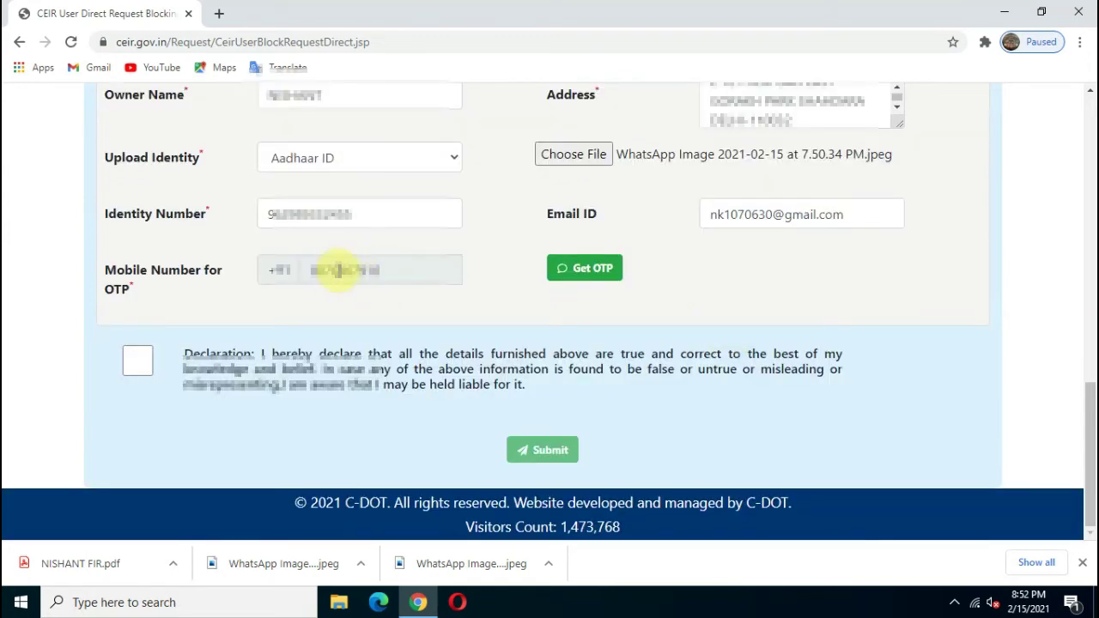
{"action": "left_click", "coordinate": [604, 269]}
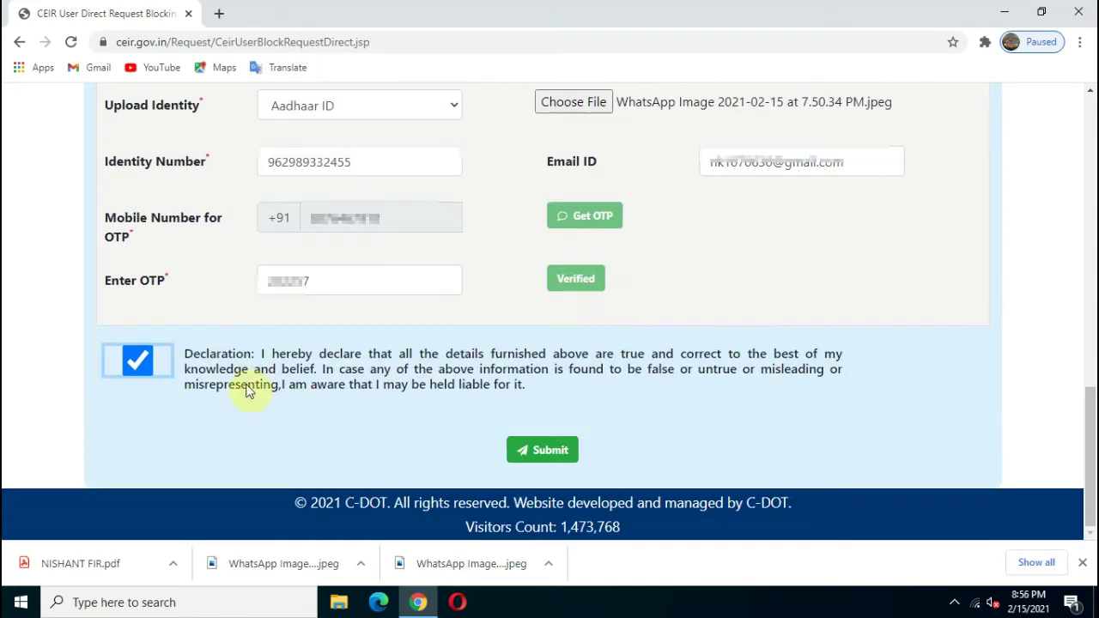
- Submit the blocking request and review the acceptance message with its request ID
{"action": "left_click", "coordinate": [541, 453]}
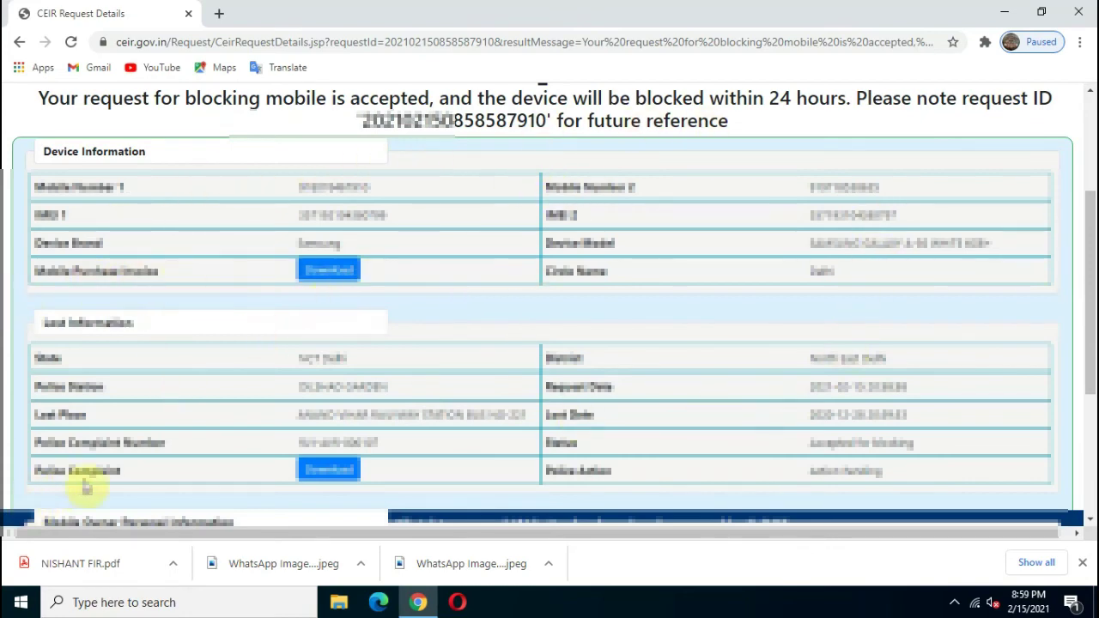
{"action": "scroll", "coordinate": [83, 487], "scroll_direction": "down", "scroll_amount": 3}
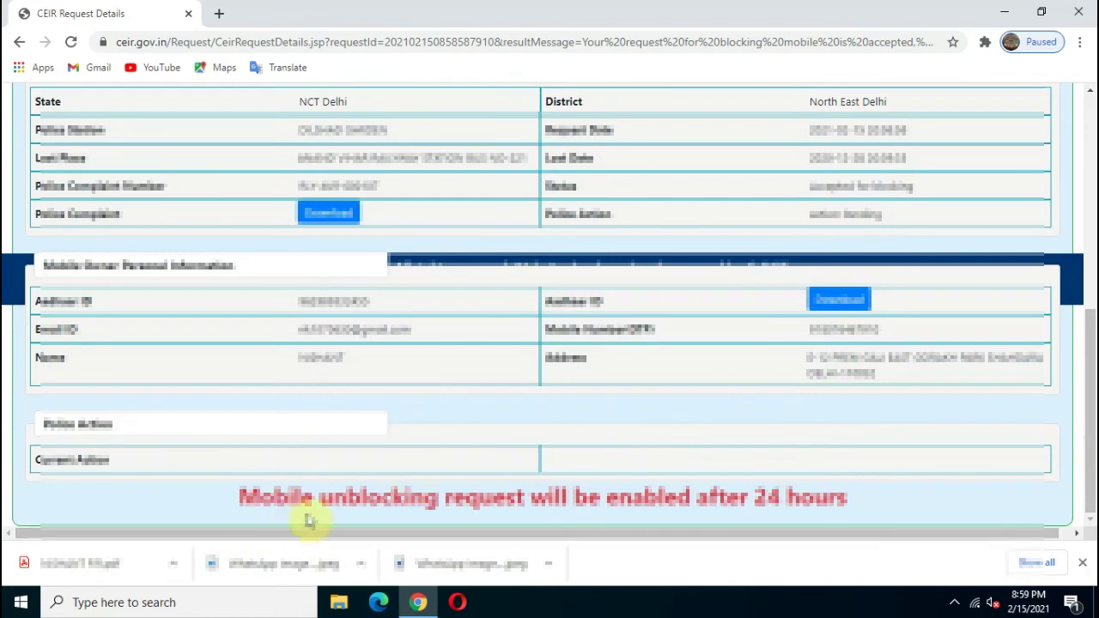
{"action": "left_click_drag", "start_coordinate": [236, 498], "coordinate": [873, 533]}
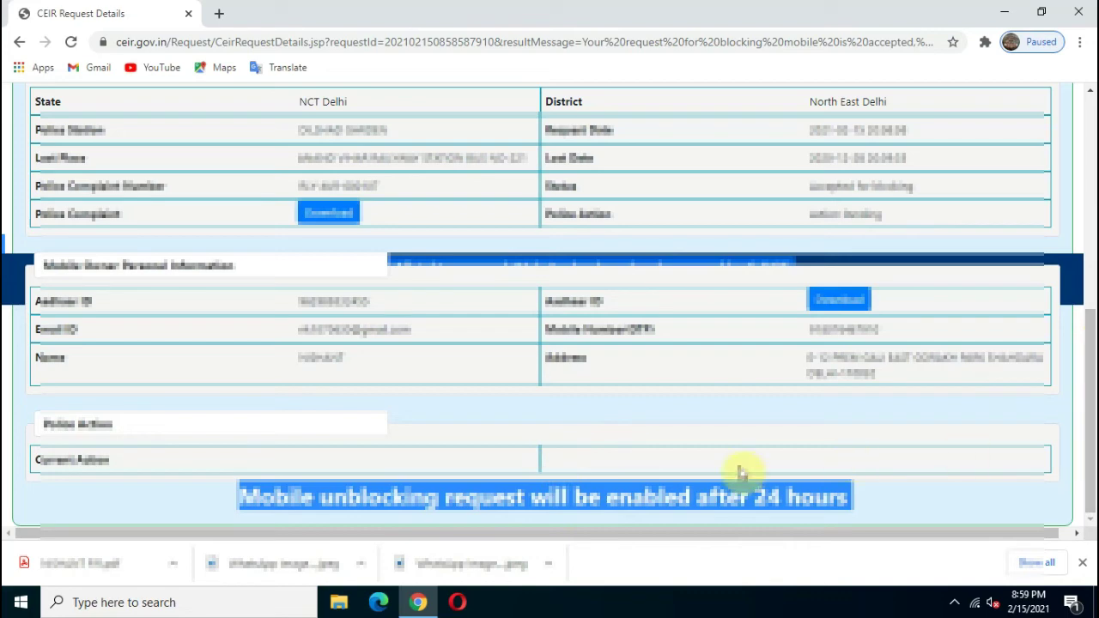
{"action": "left_click", "coordinate": [915, 485]}
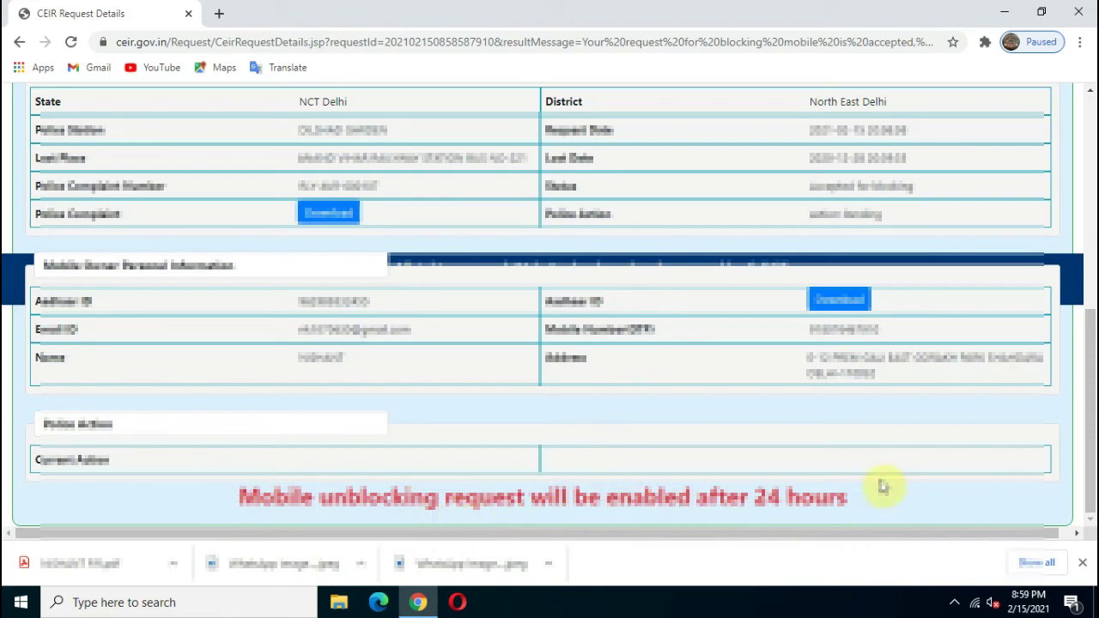
{"action": "key", "text": "ctrl+p"}
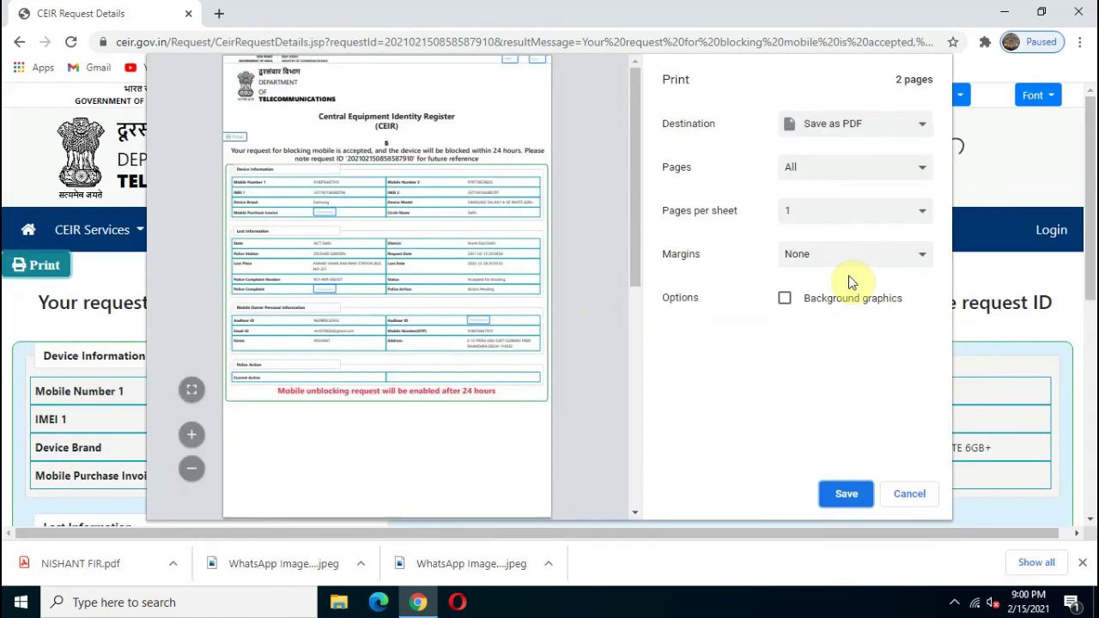
{"action": "left_click_drag", "start_coordinate": [634, 274], "coordinate": [618, 160]}
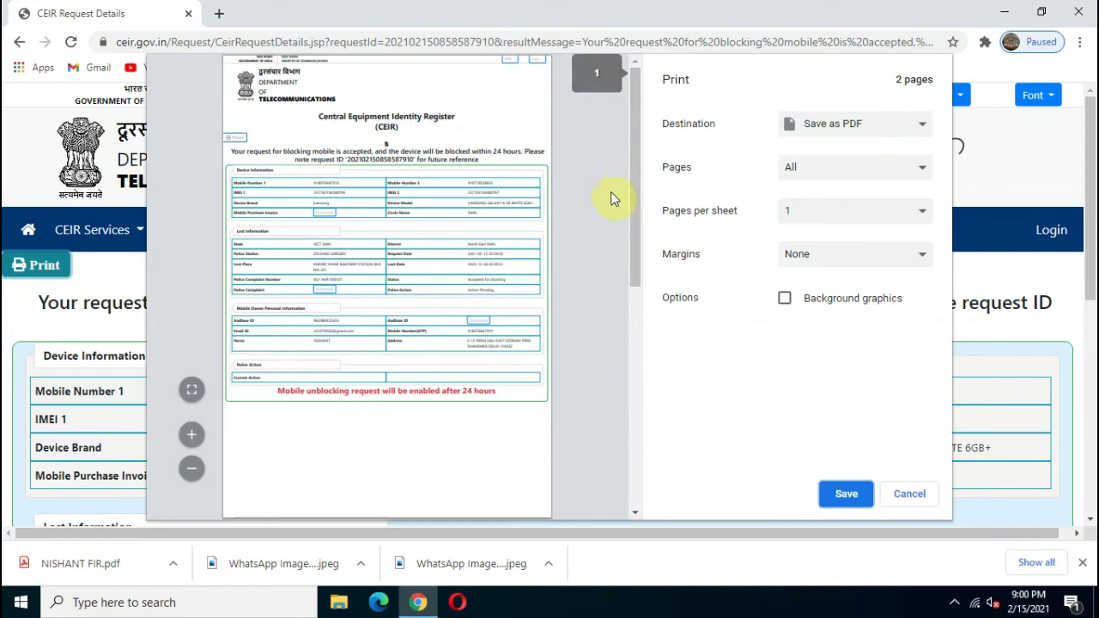
{"action": "key", "text": "Escape"}
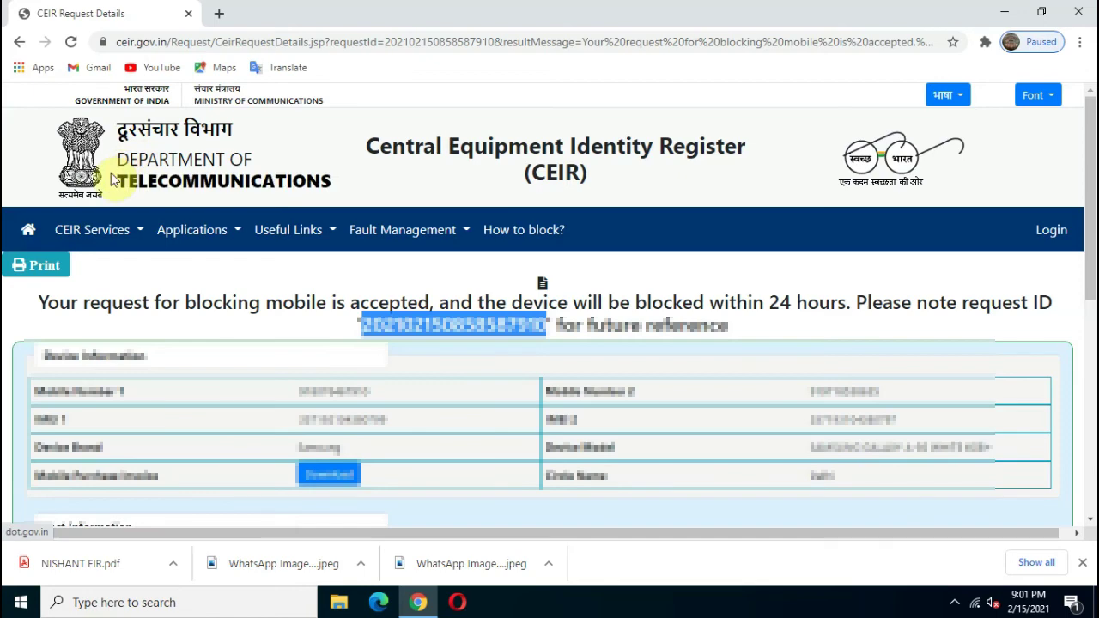
{"action": "left_click", "coordinate": [27, 233]}
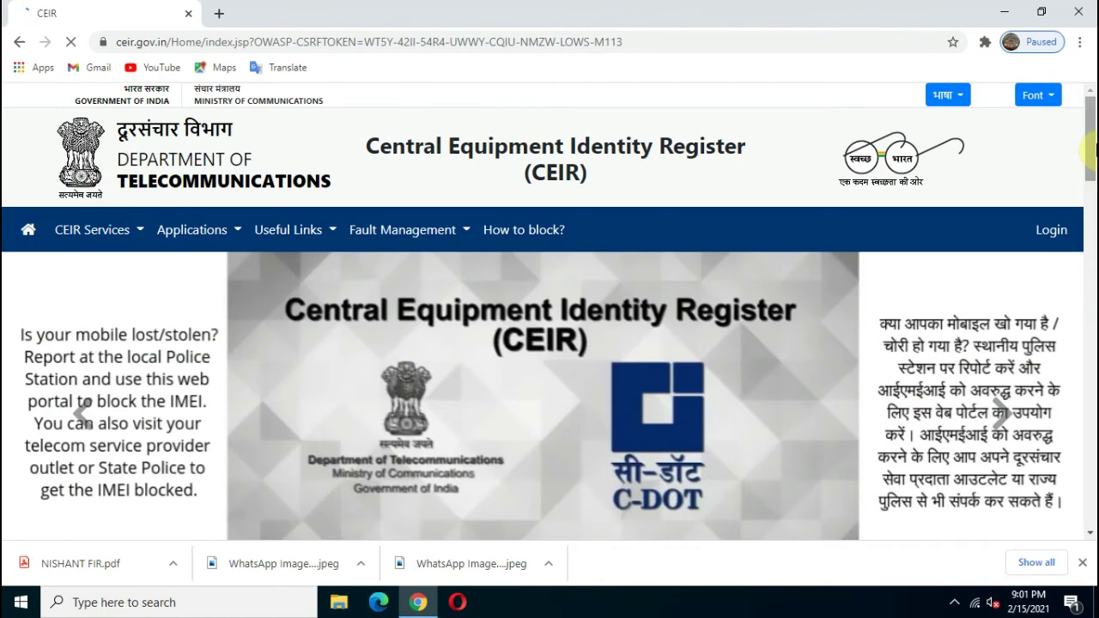
- Check the status of the request ID, confirm Accepted for blocking, then return home
{"action": "left_click_drag", "start_coordinate": [1091, 142], "coordinate": [1091, 216]}
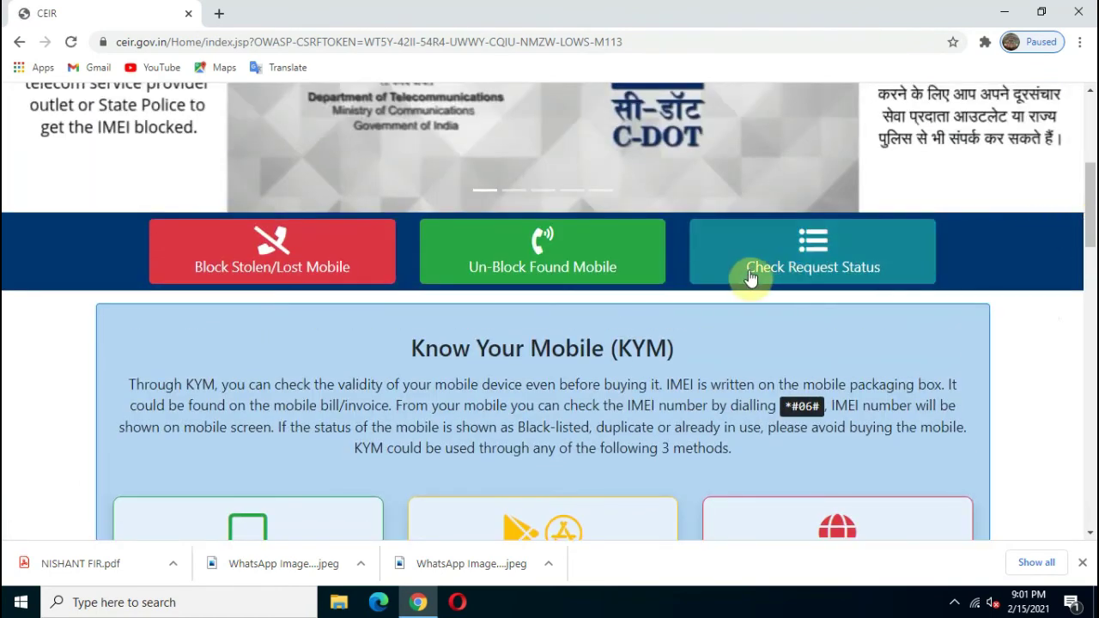
{"action": "left_click", "coordinate": [824, 263]}
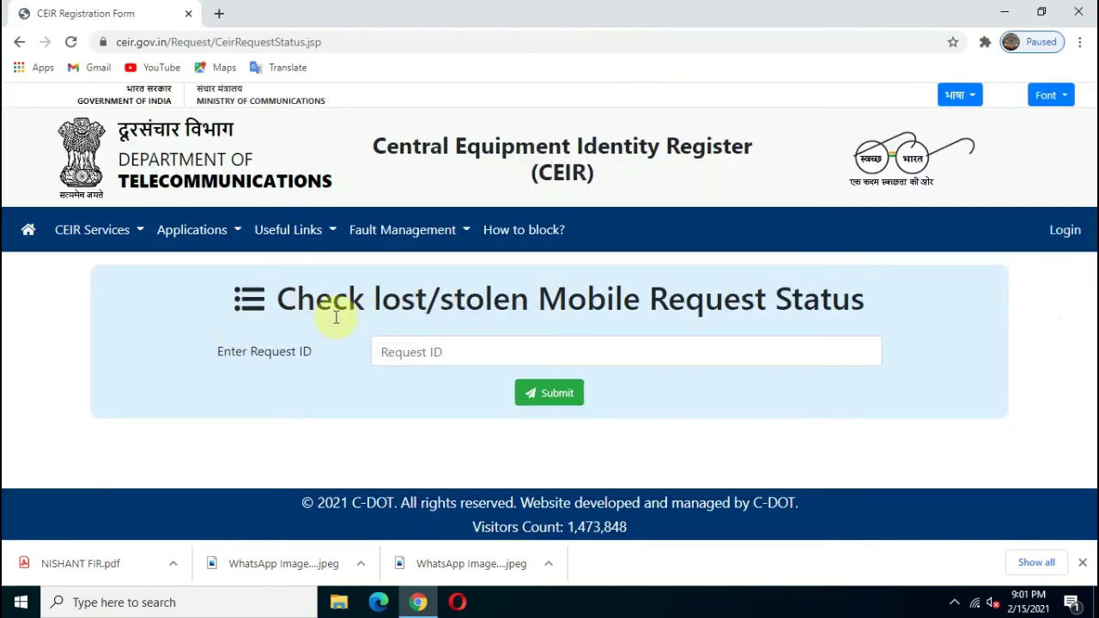
{"action": "left_click", "coordinate": [451, 348]}
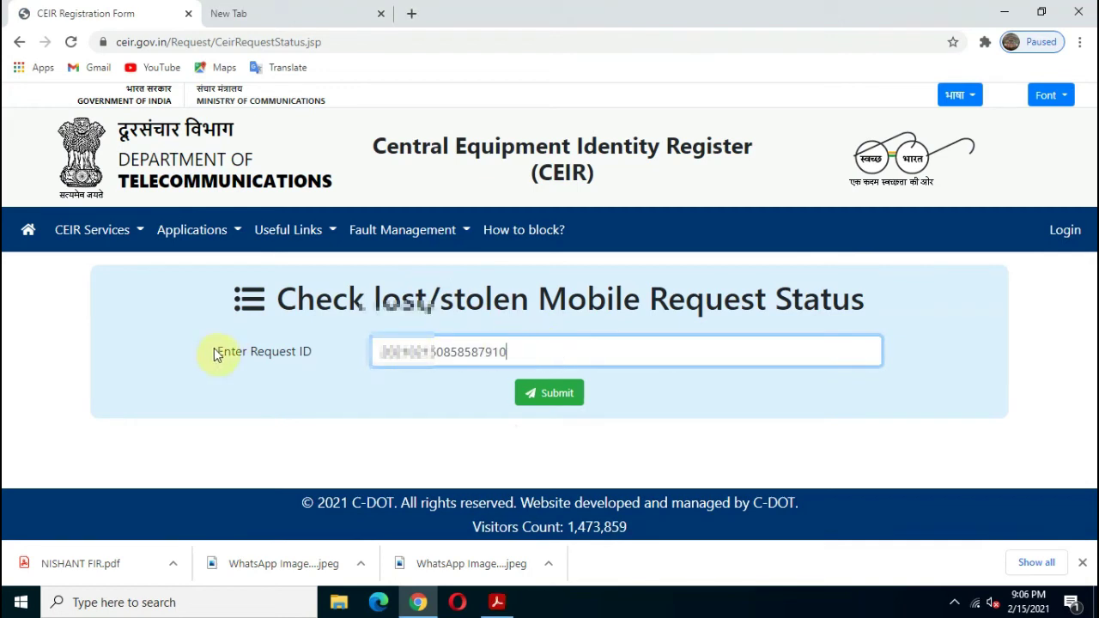
{"action": "left_click", "coordinate": [550, 394]}
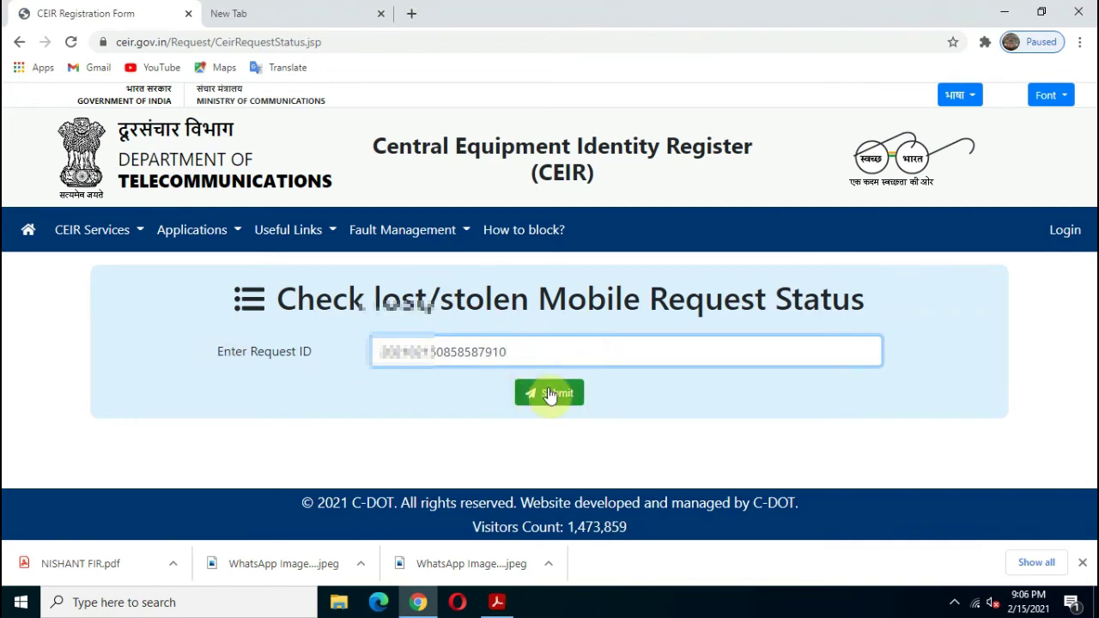
{"action": "left_click", "coordinate": [549, 395]}
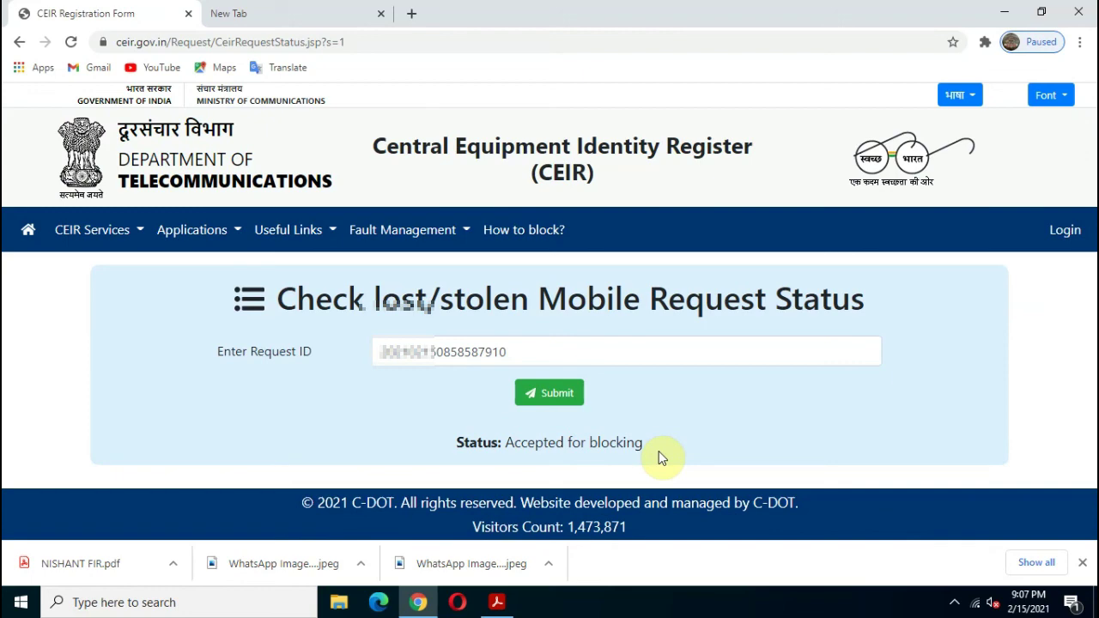
{"action": "key", "text": "alt+Left"}
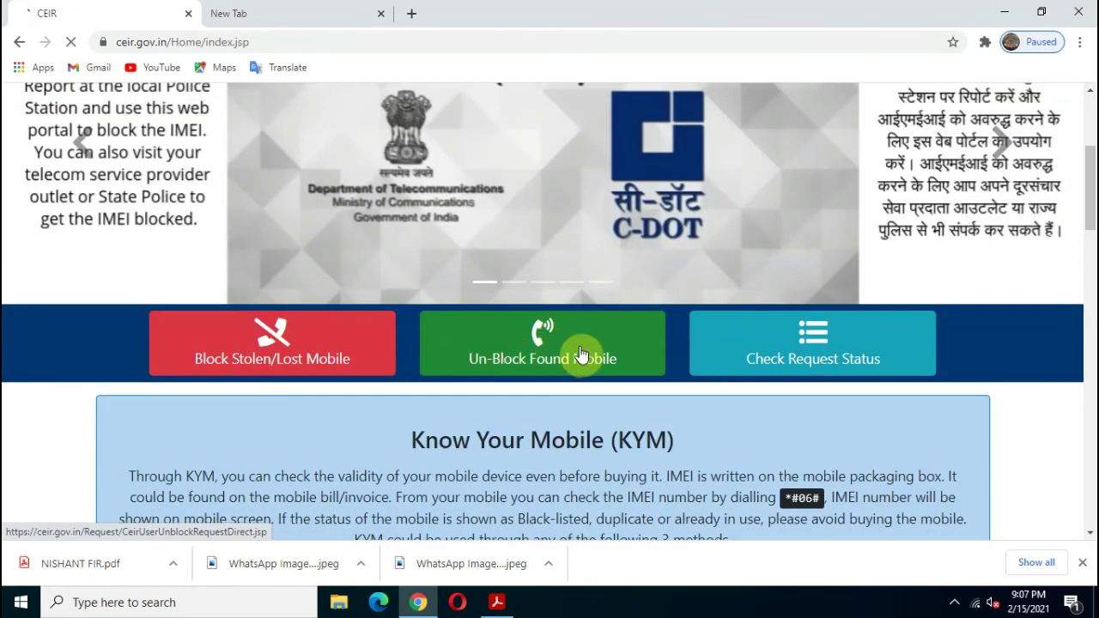
- Open the Un-Block Found Mobile form, leaving the mobile number empty, and view the unblocking reasons
{"action": "left_click", "coordinate": [558, 350]}
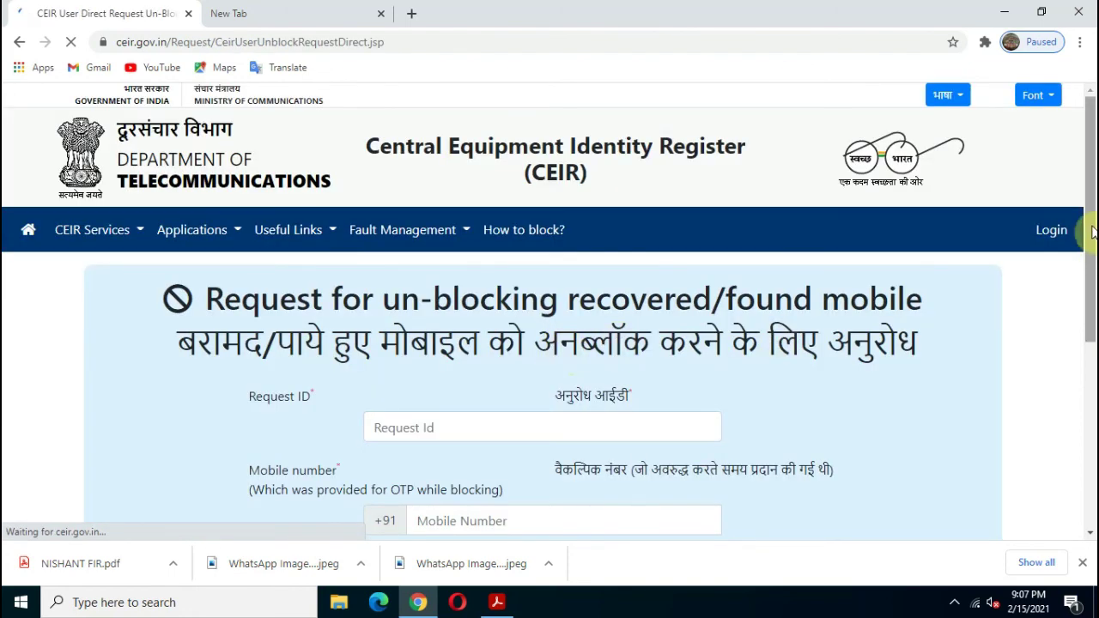
{"action": "left_click_drag", "start_coordinate": [1090, 262], "coordinate": [1087, 238]}
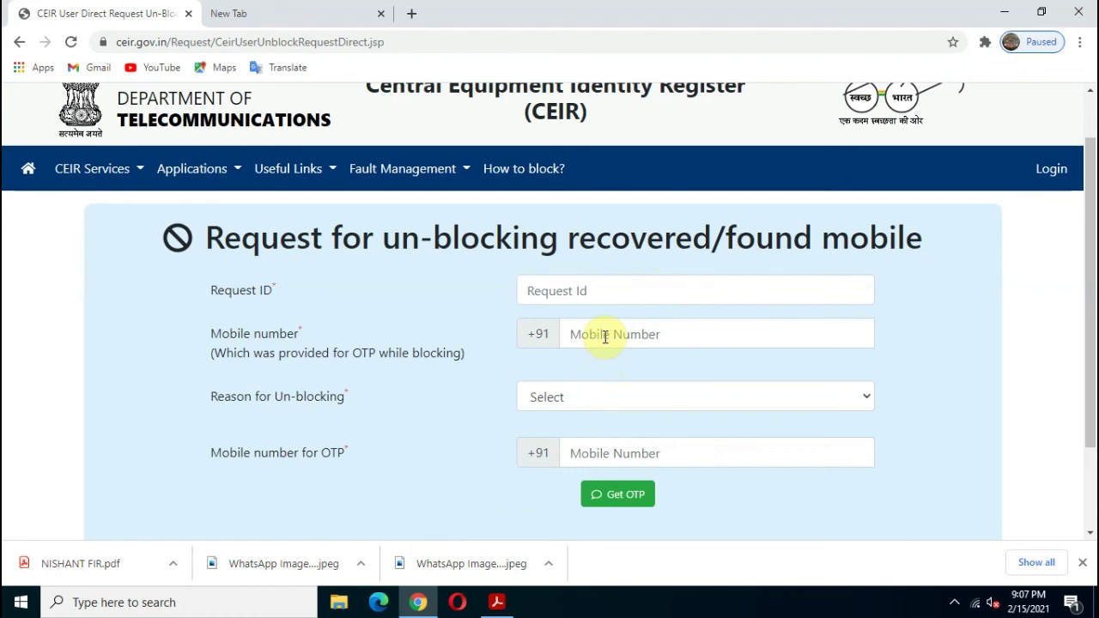
{"action": "left_click", "coordinate": [607, 336]}
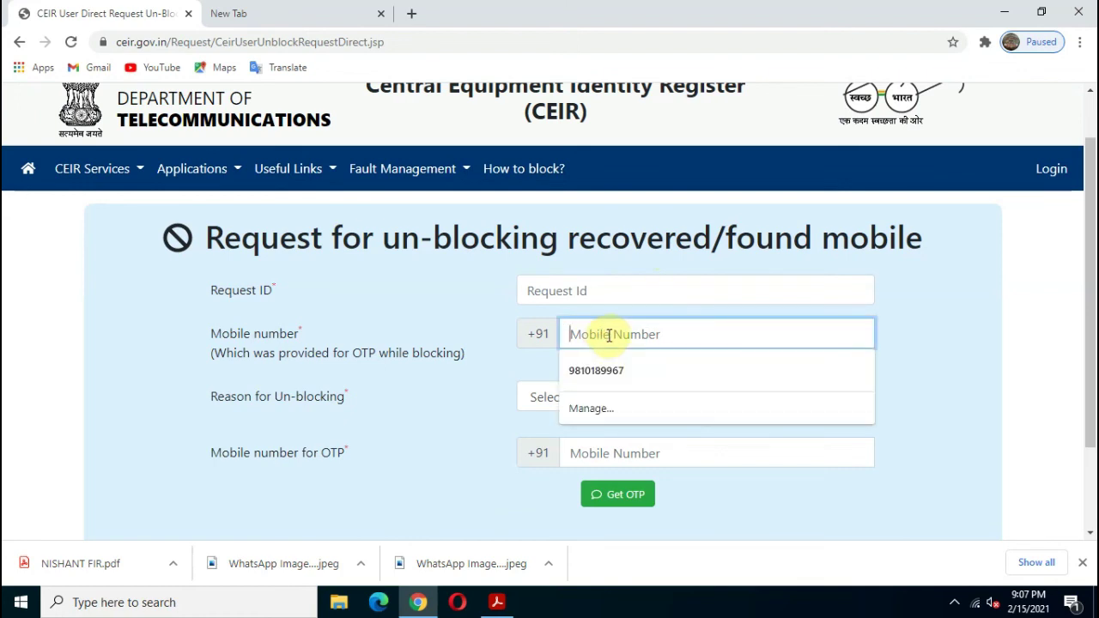
{"action": "left_click", "coordinate": [463, 378]}
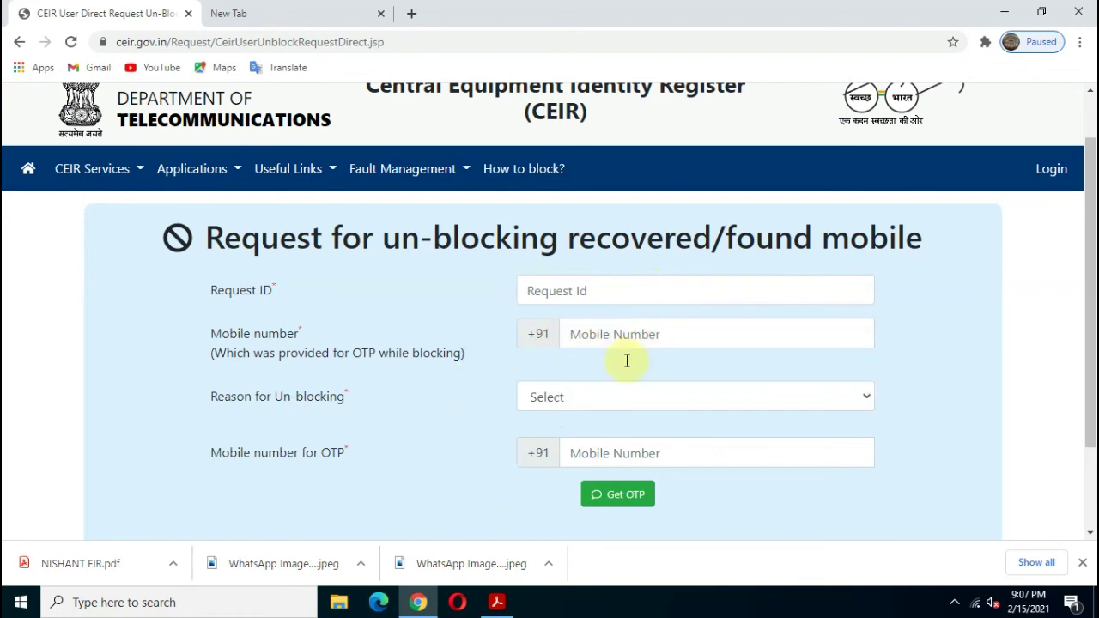
{"action": "left_click", "coordinate": [624, 408]}
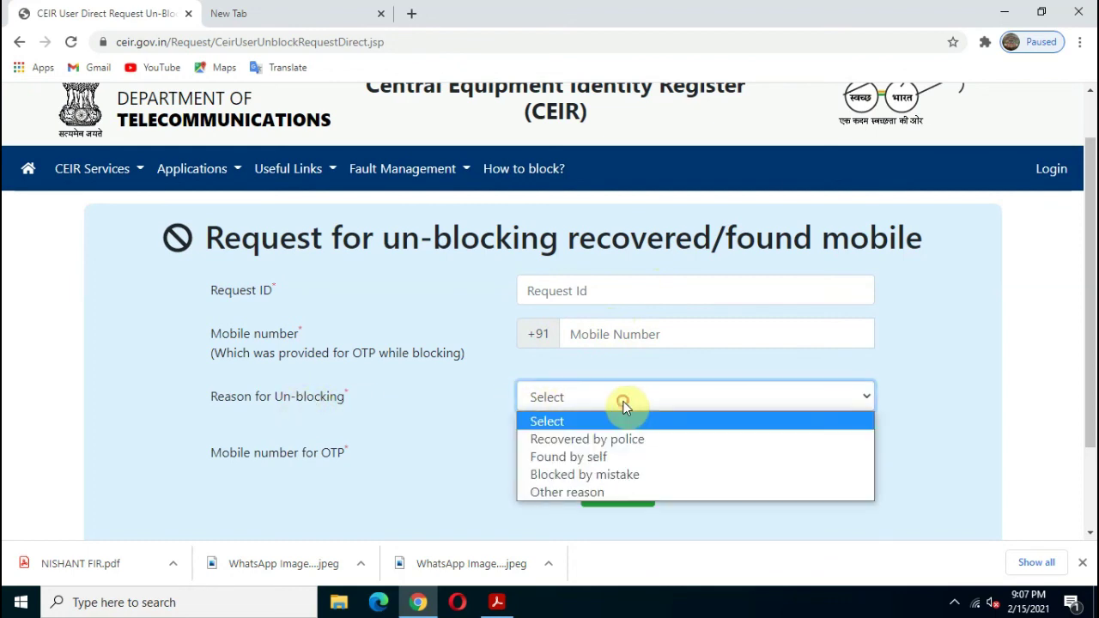